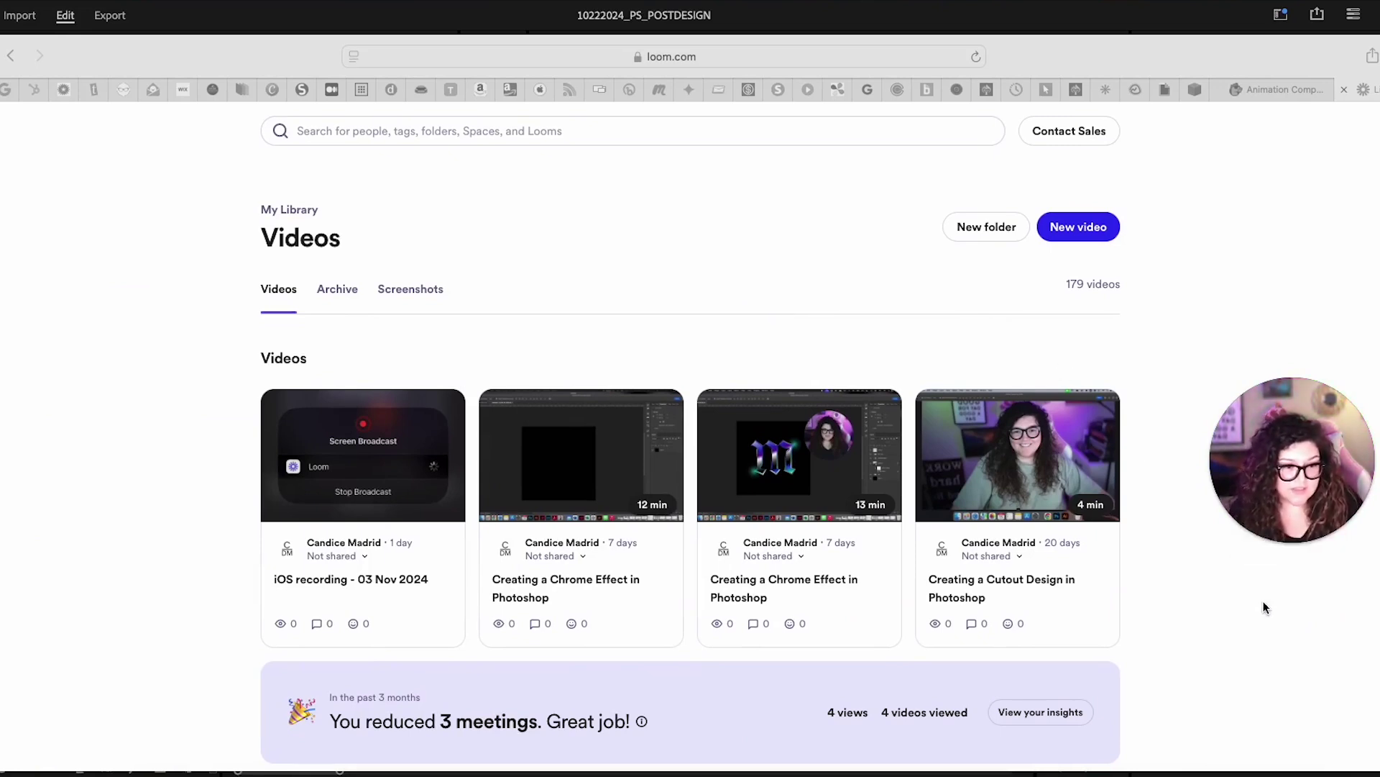
# - Enlarge the Loom webcam bubble and move it up to the right edge
pyautogui.moveTo(1315, 551)
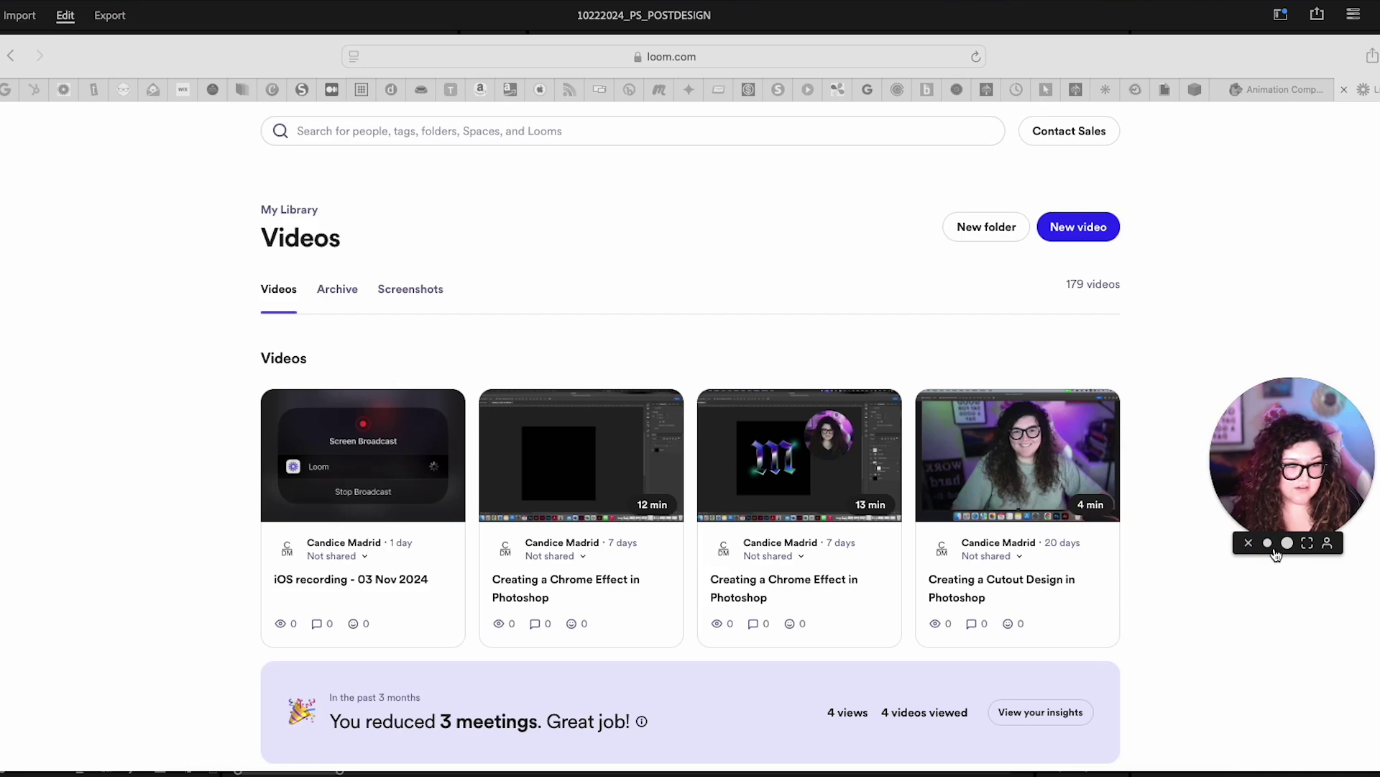
pyautogui.click(1284, 544)
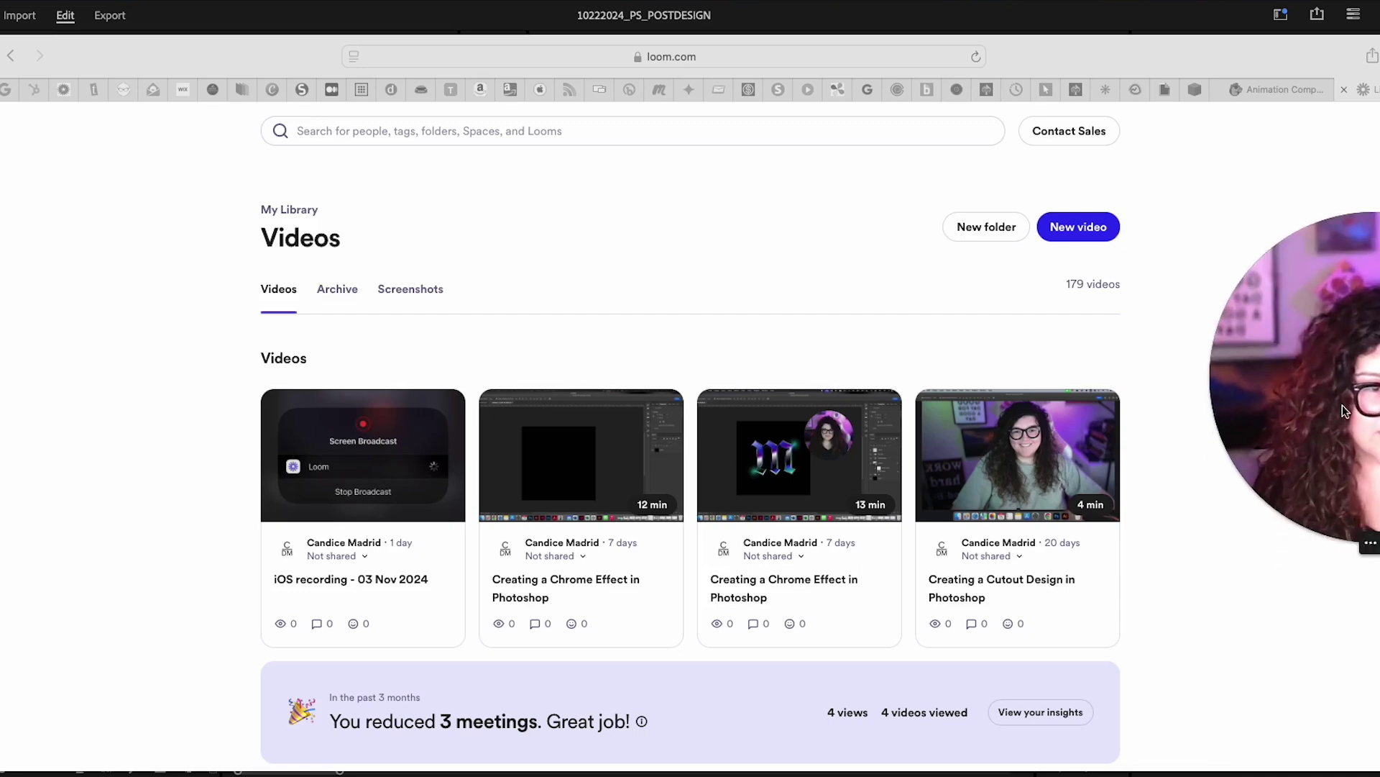
pyautogui.moveTo(1225, 518)
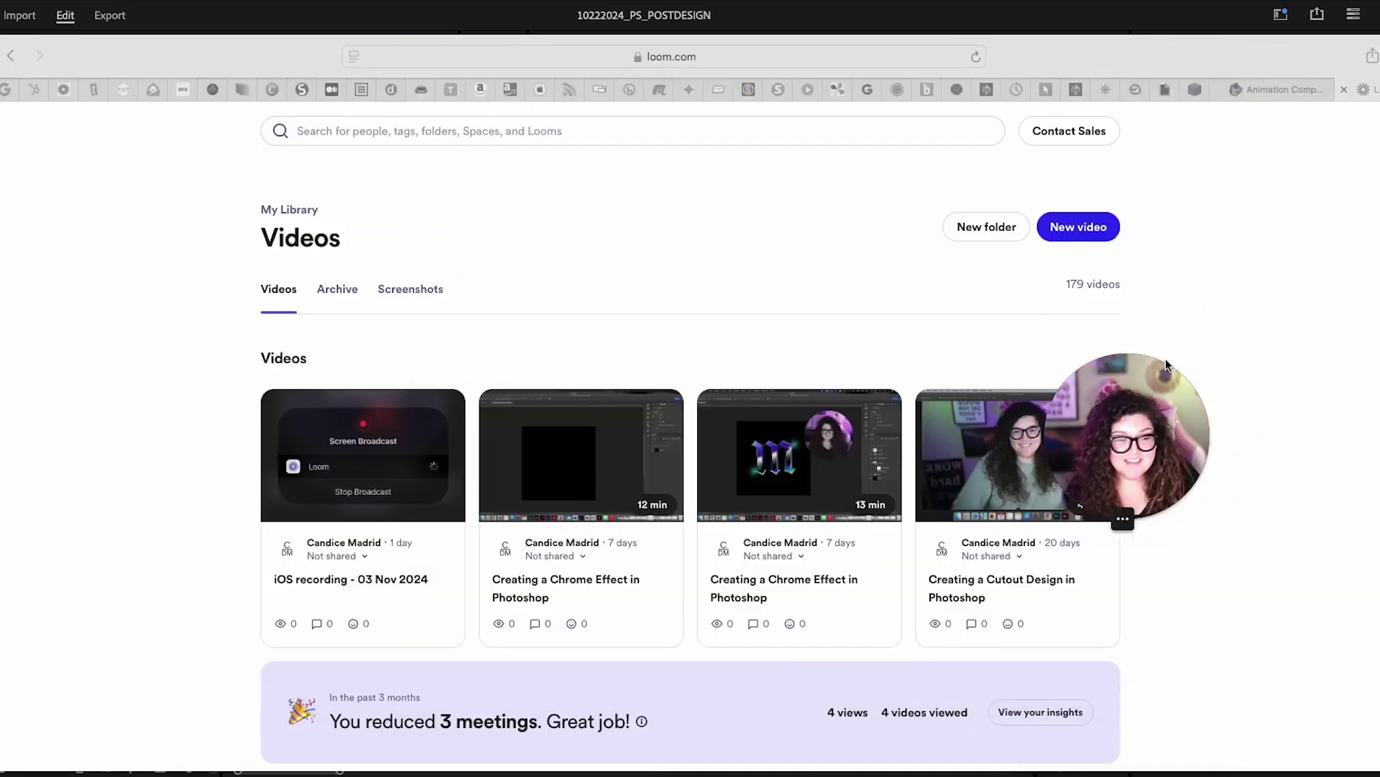
pyautogui.moveTo(1087, 430); pyautogui.dragTo(1289, 253)
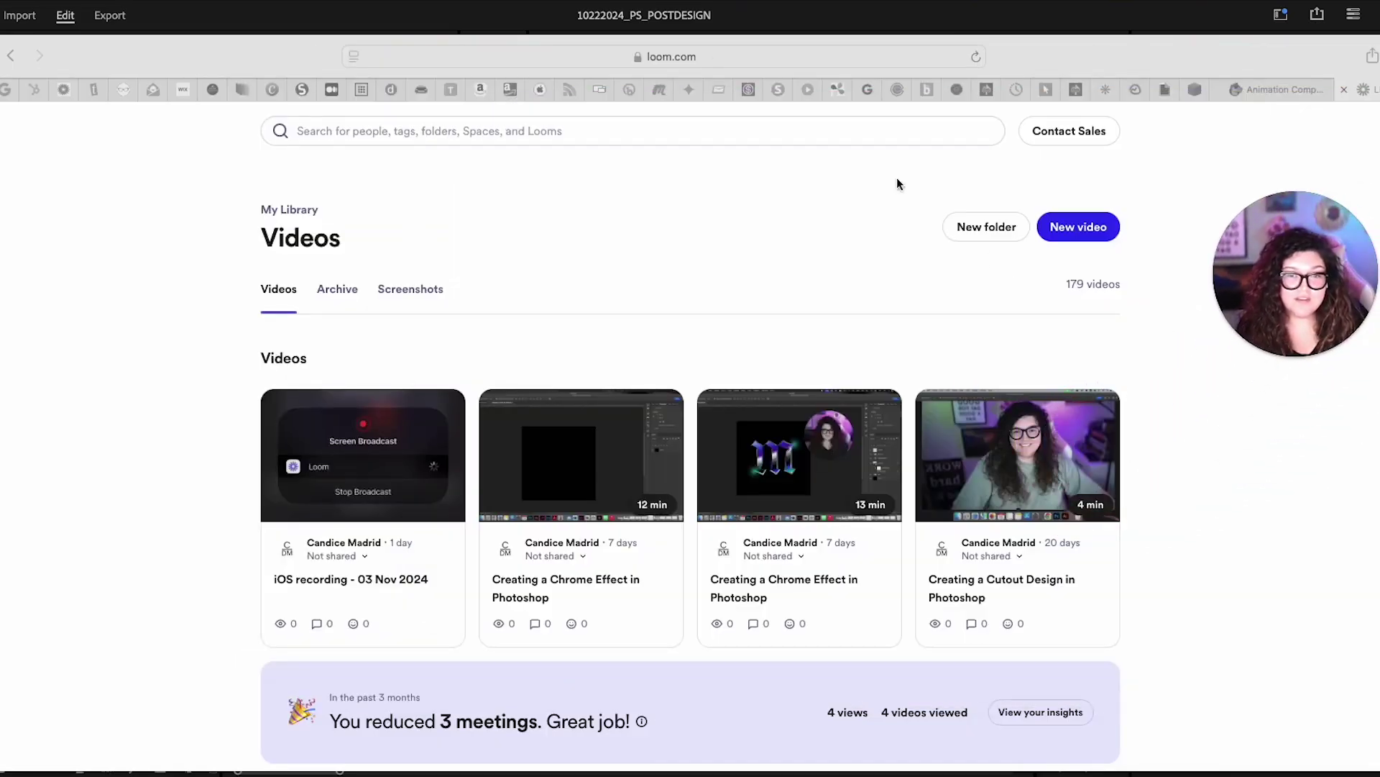
# - Scroll through the video library, then switch to the Animation Composer browser tab
pyautogui.scroll(-7, 766, 439)
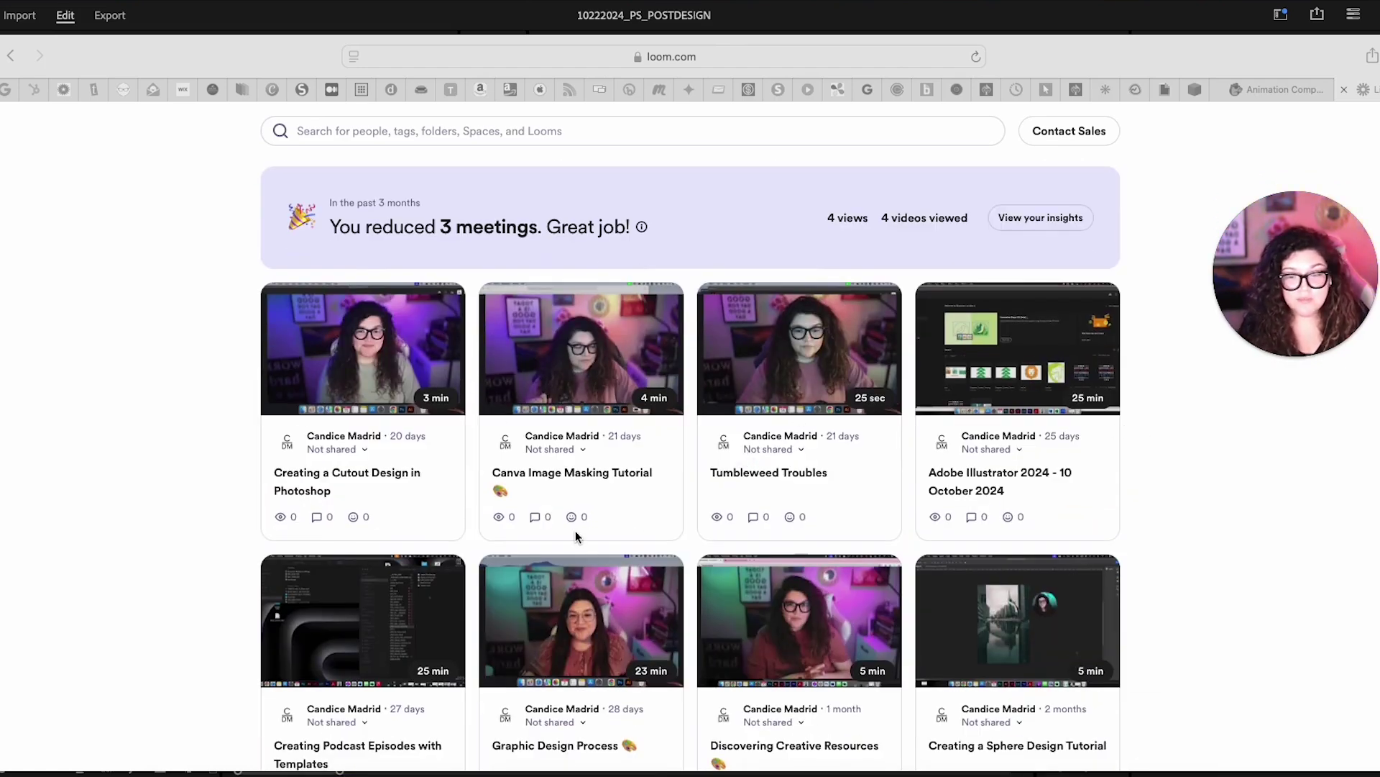
pyautogui.scroll(5, 575, 536)
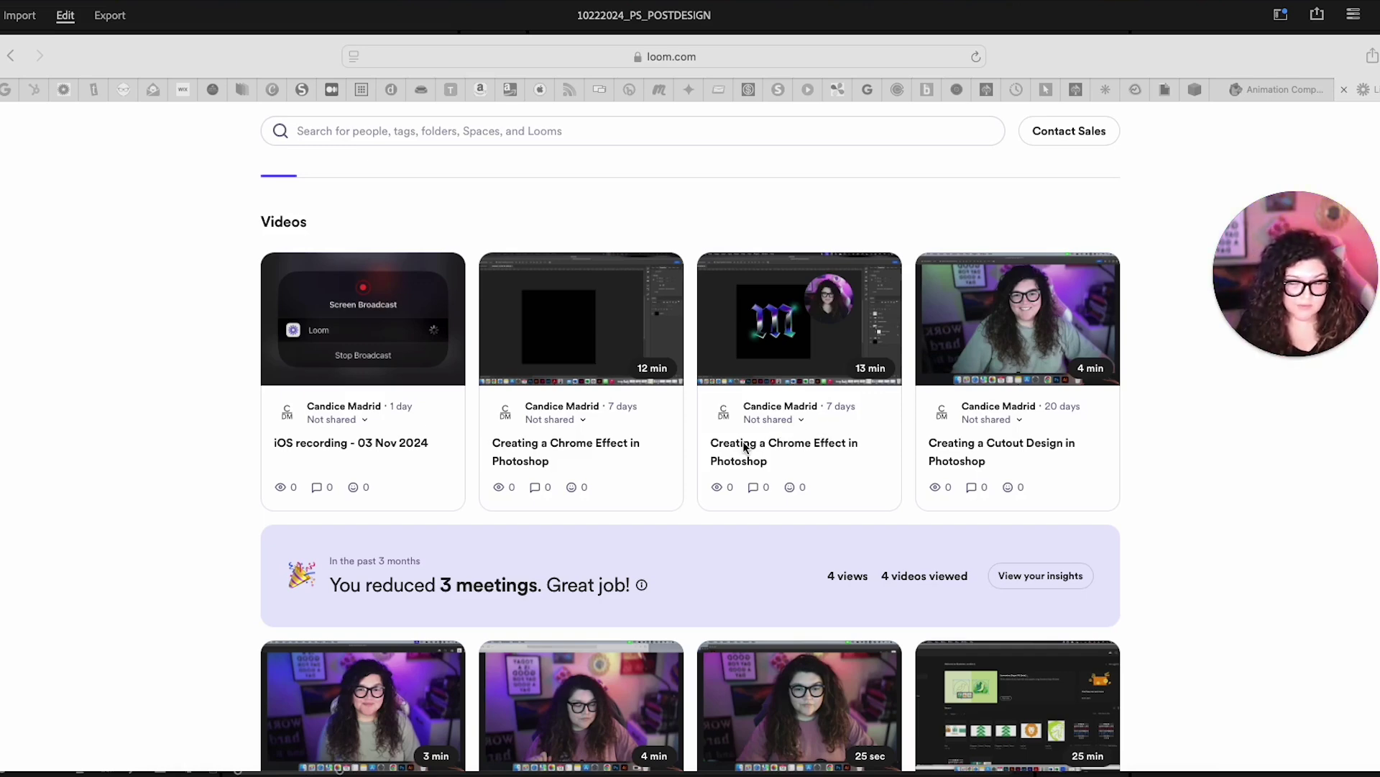
pyautogui.moveTo(1309, 313)
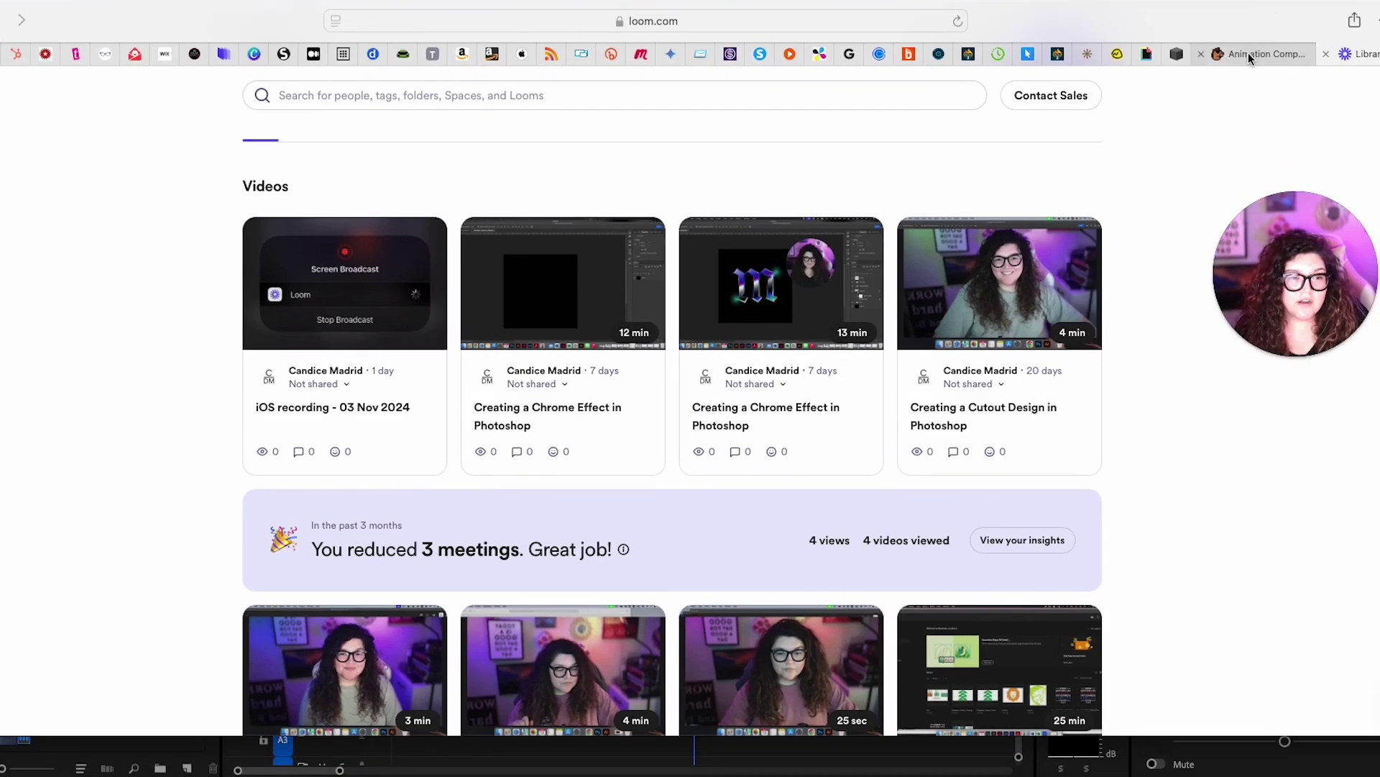
pyautogui.click(1238, 90)
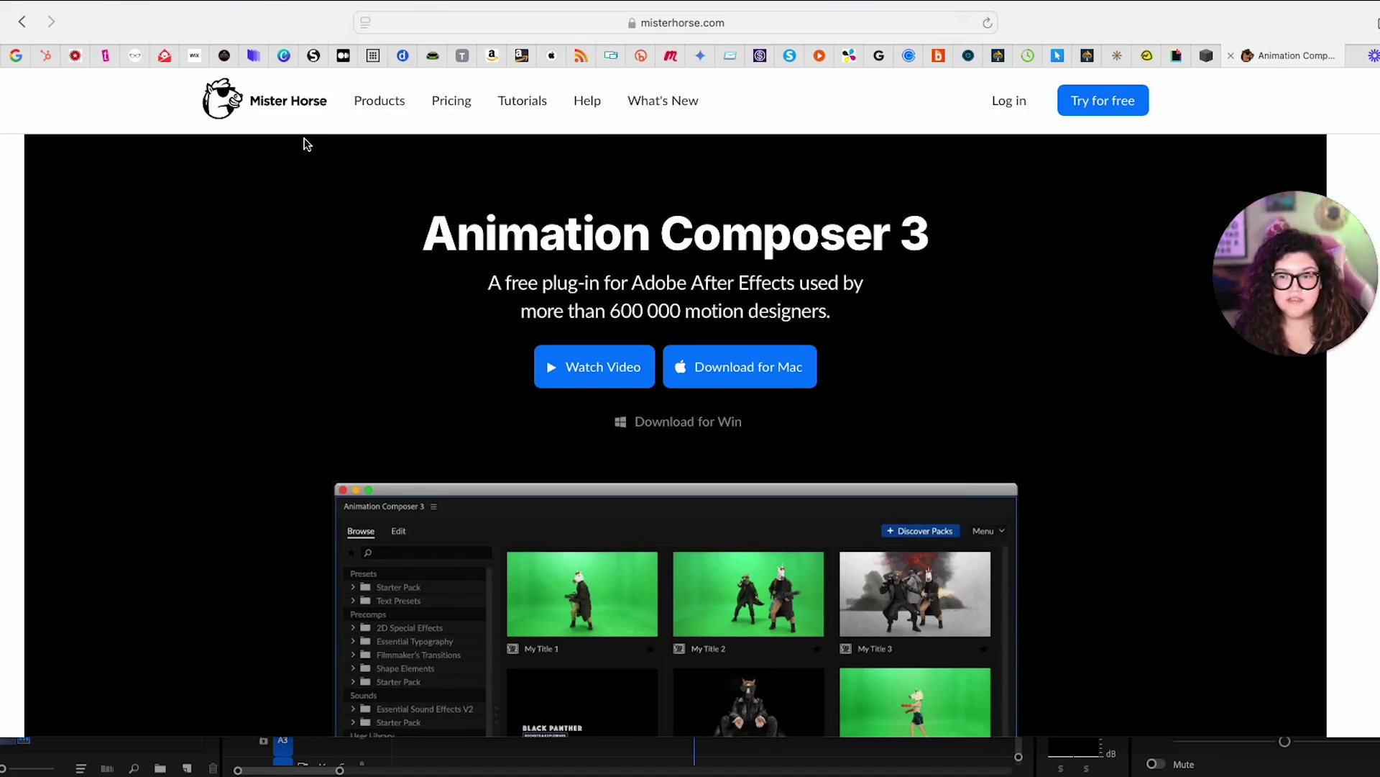
# - Browse the misterhorse.com Animation Composer 3 page, then return to Premiere Pro
pyautogui.scroll(-1, 594, 297)
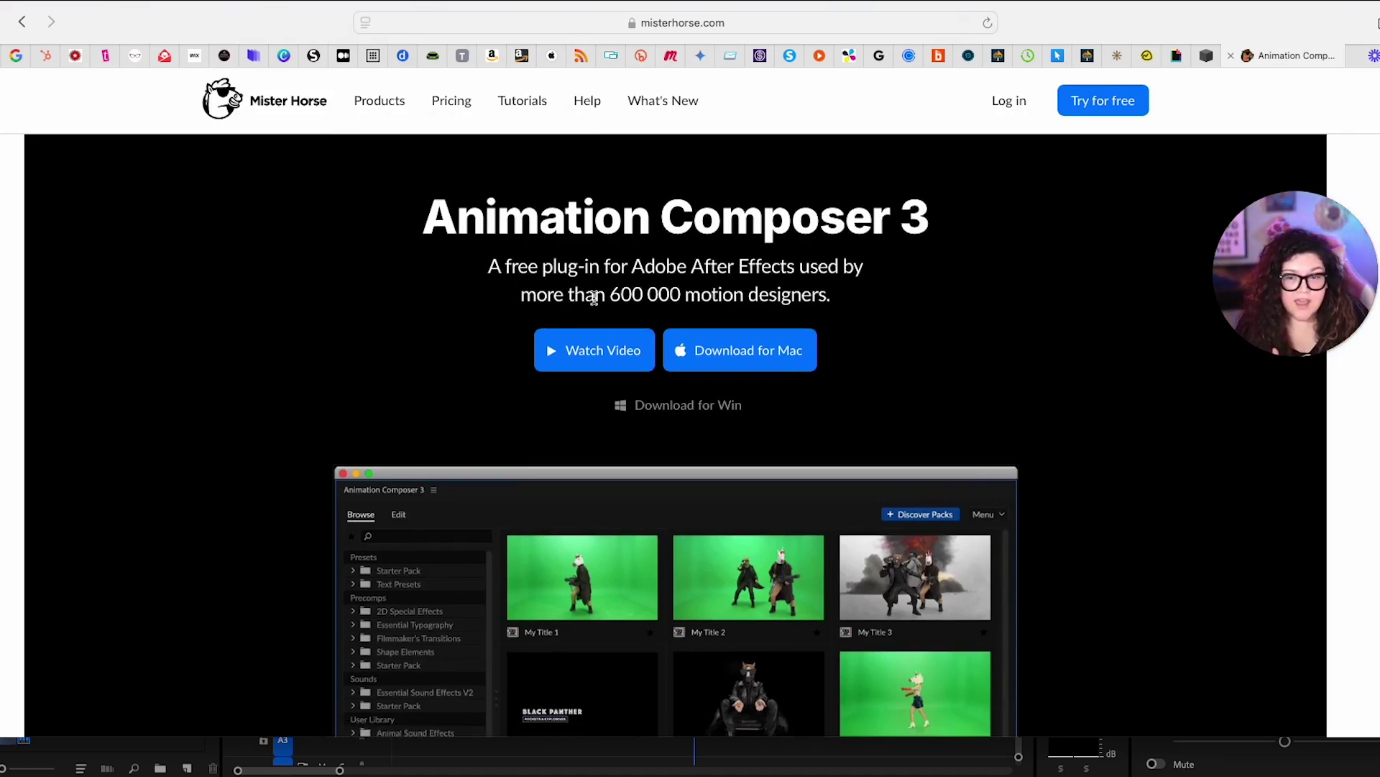
pyautogui.scroll(-10, 594, 297)
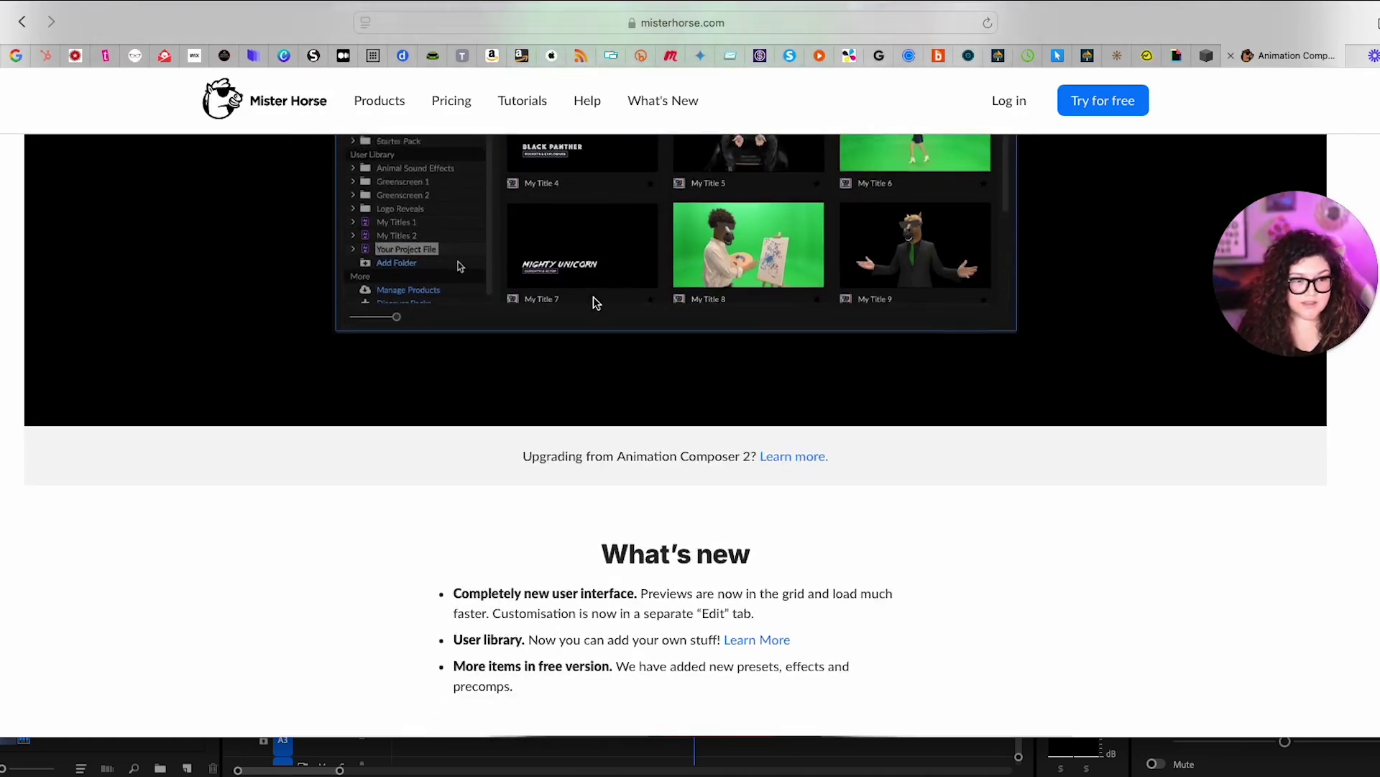
pyautogui.scroll(-6, 595, 302)
pyautogui.scroll(15, 595, 299)
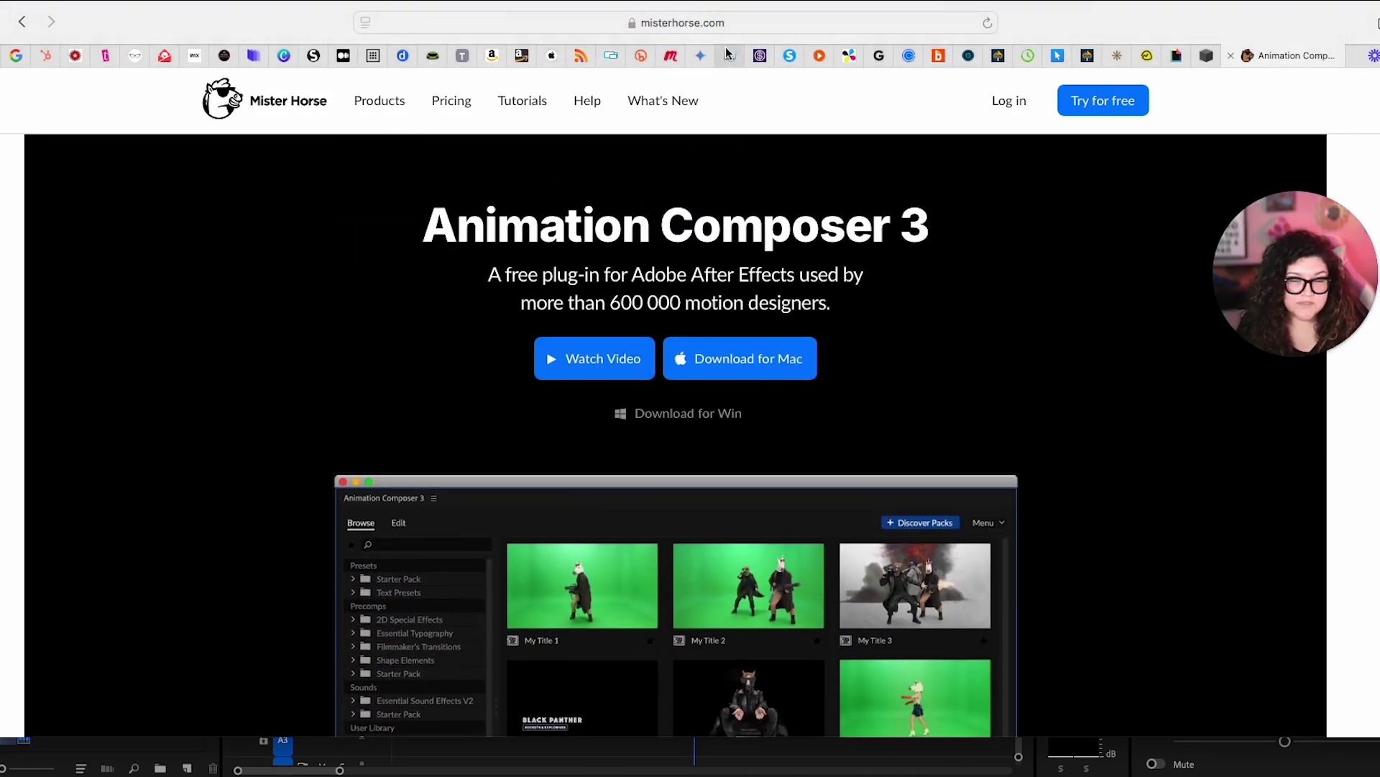
pyautogui.scroll(1, 813, 309)
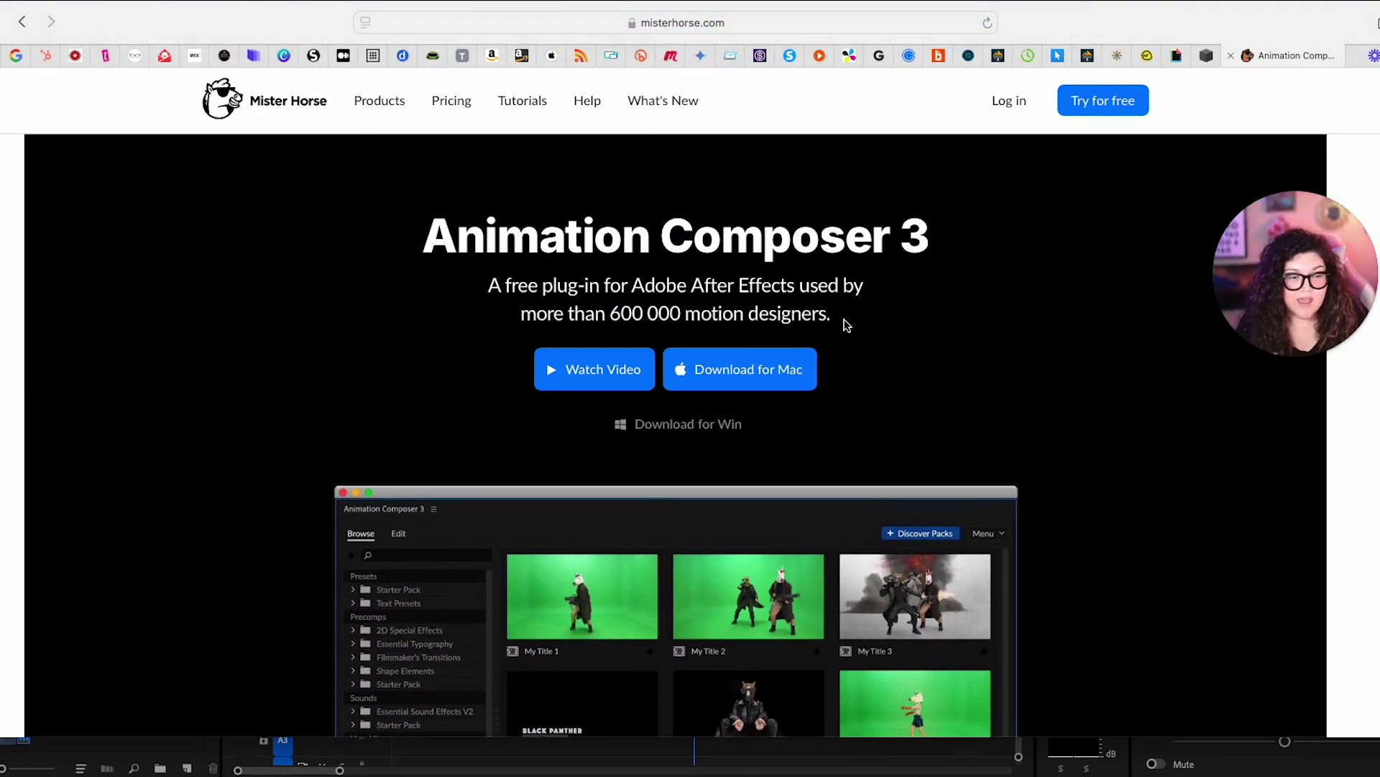
pyautogui.scroll(-3, 607, 405)
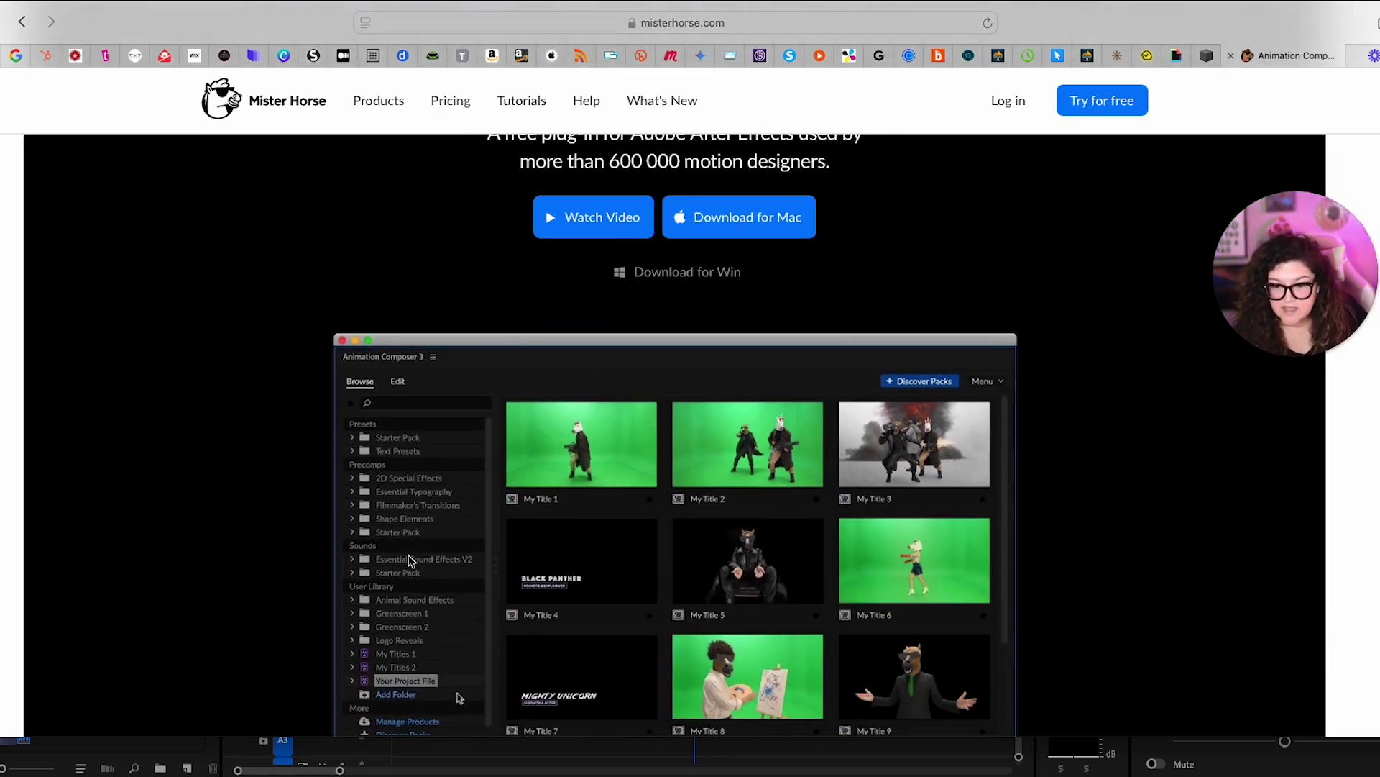
pyautogui.scroll(-6, 378, 463)
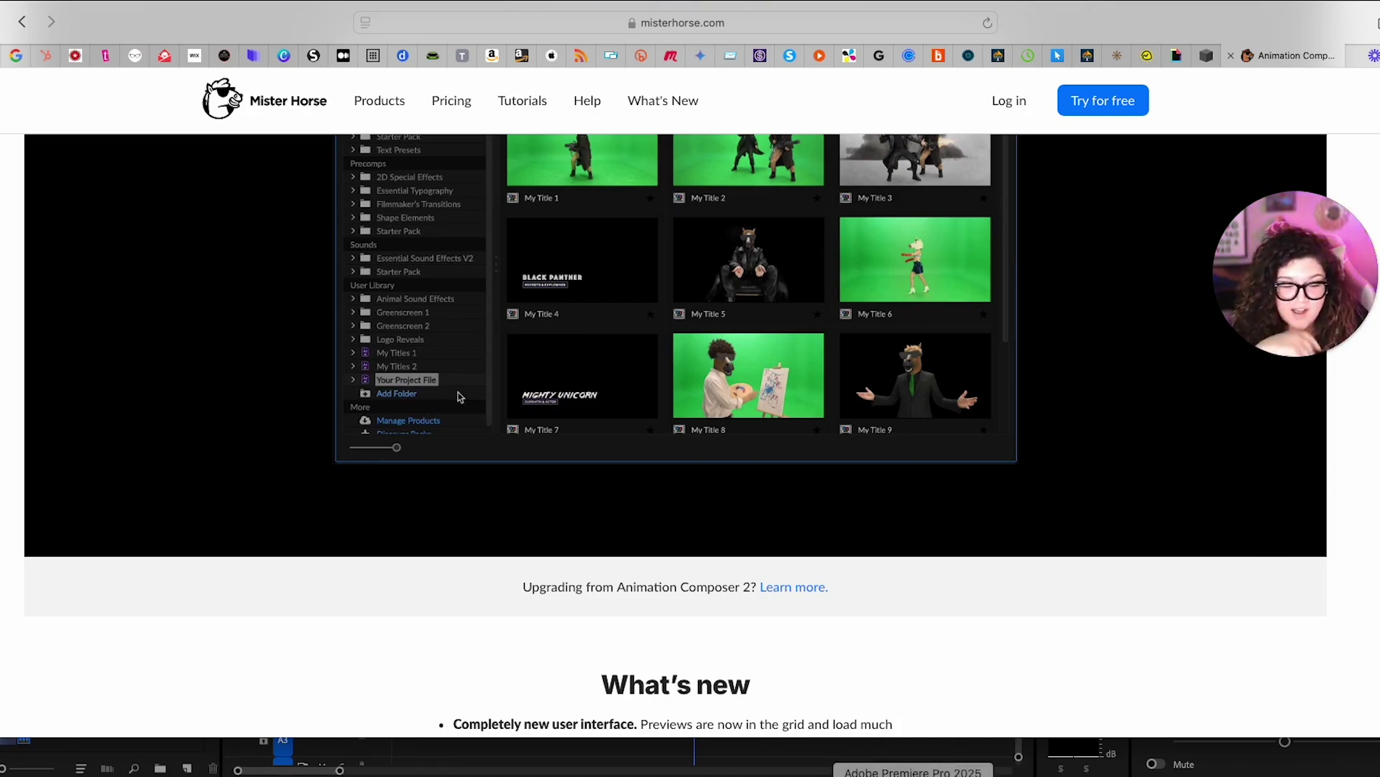
pyautogui.click(913, 773)
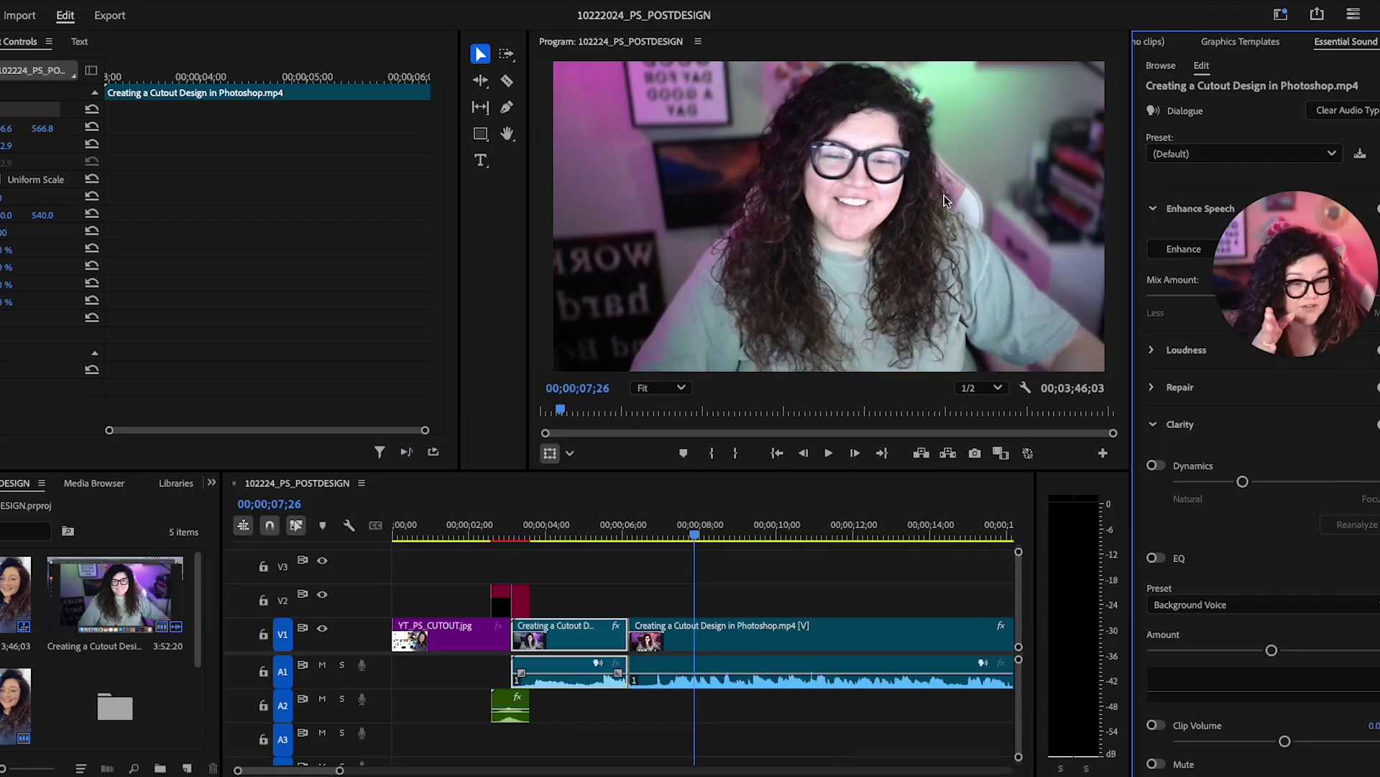
# - Launch Premiere Composer from Window > Extensions
pyautogui.click(423, 0)
pyautogui.moveTo(422, 2)
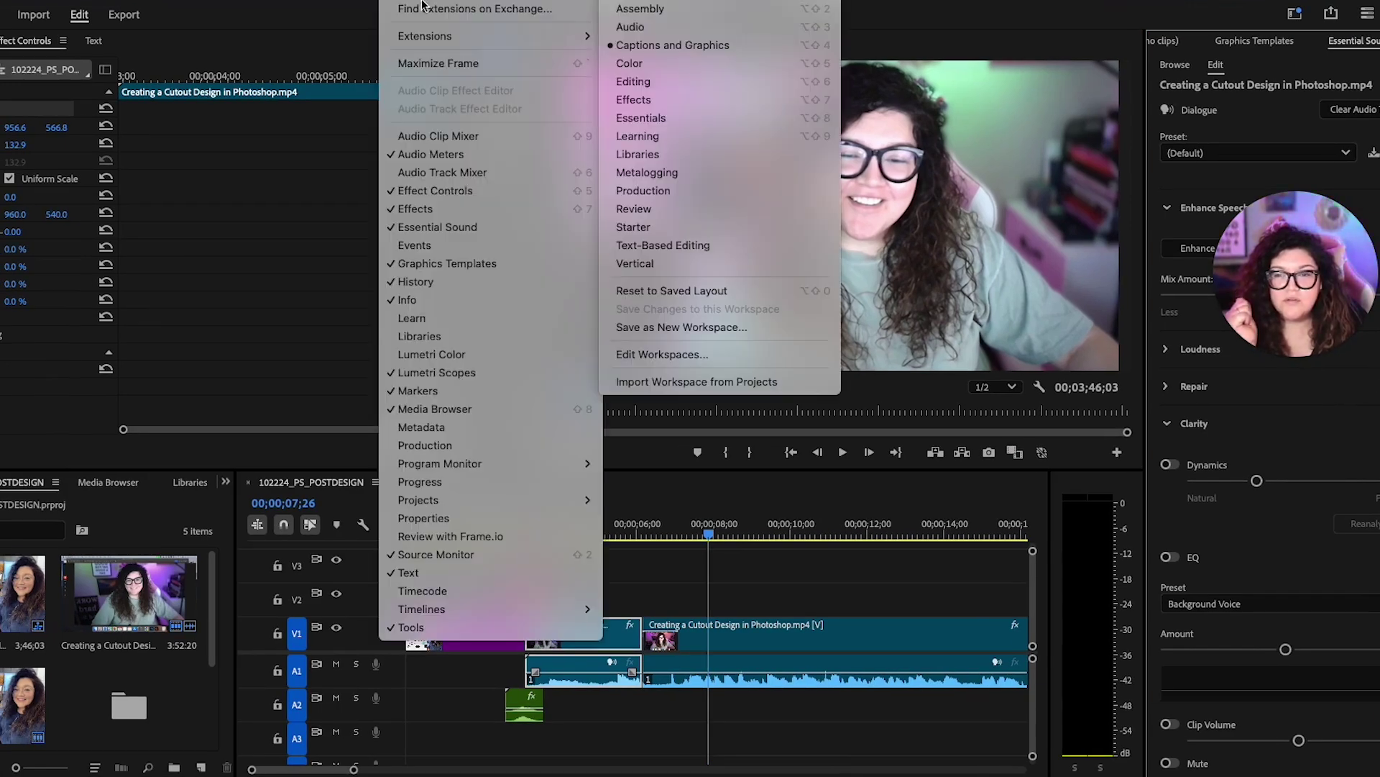
pyautogui.moveTo(439, 36)
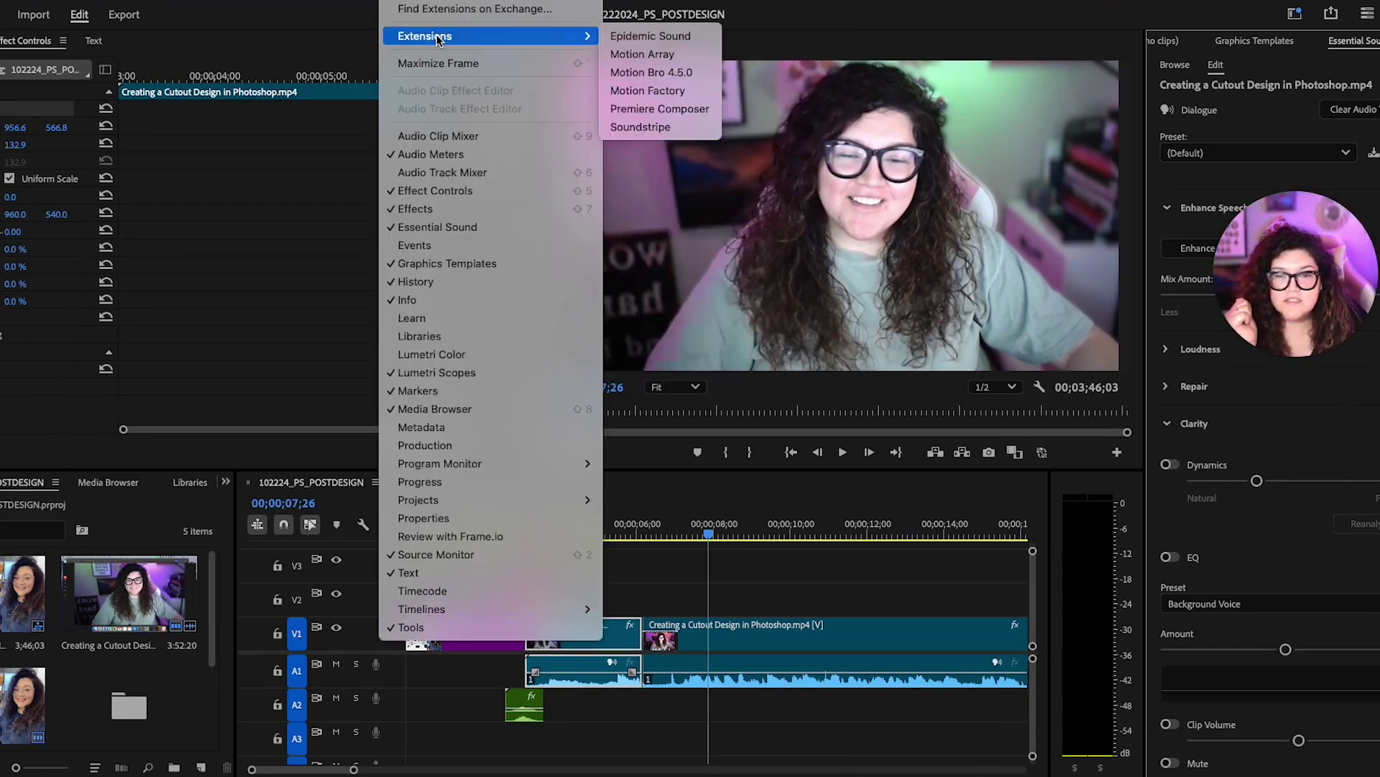
pyautogui.click(671, 113)
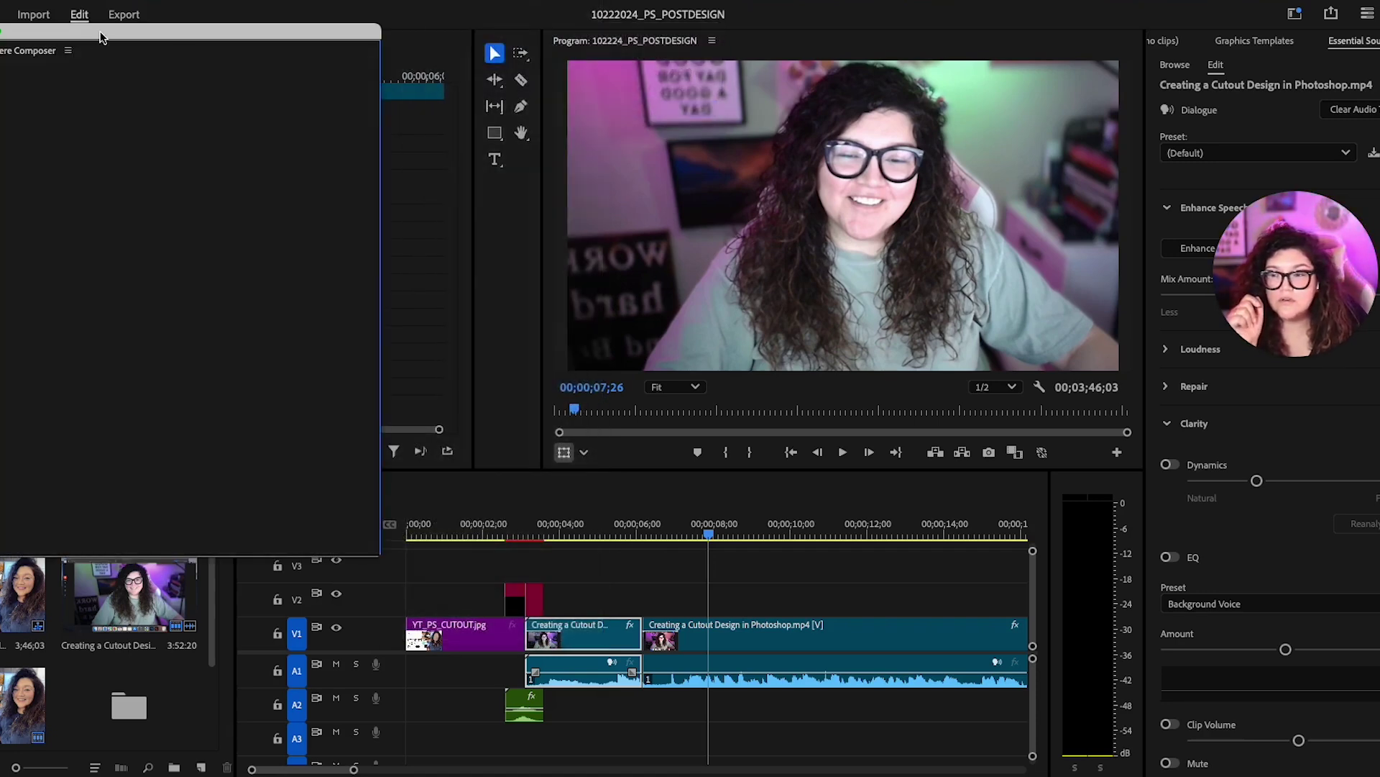
# - Move the Premiere Composer panel over the monitor and expand its Transitions folder
pyautogui.moveTo(100, 36); pyautogui.dragTo(793, 141)
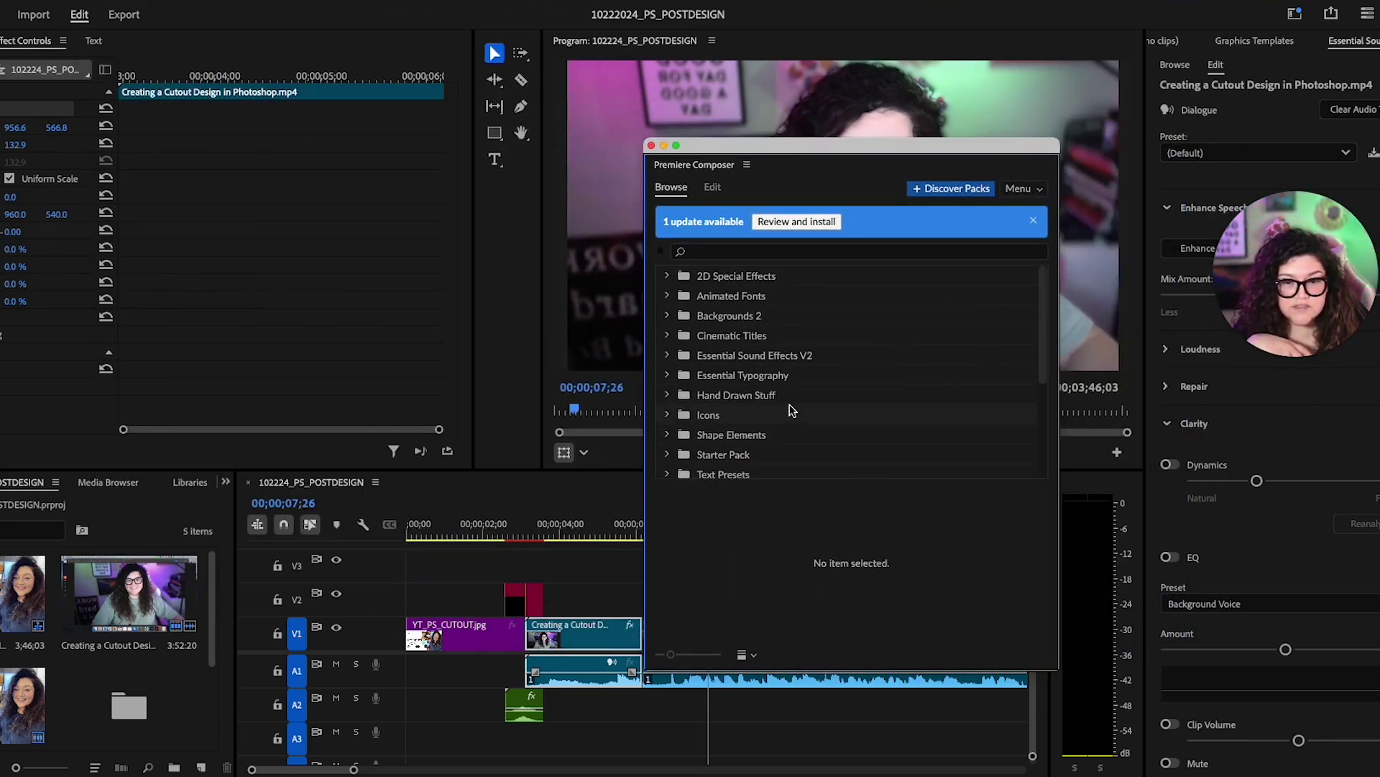
pyautogui.scroll(-3, 791, 410)
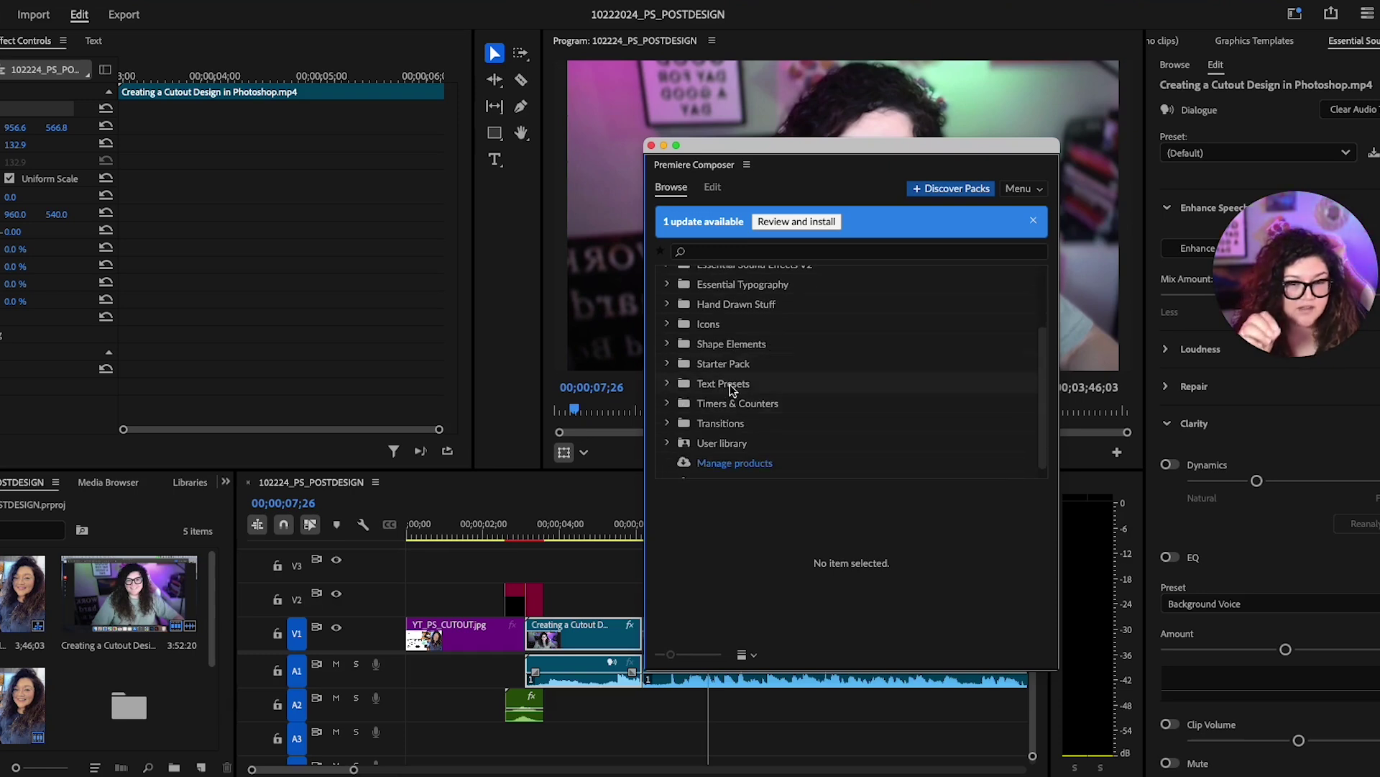
pyautogui.click(670, 426)
pyautogui.scroll(-5, 824, 361)
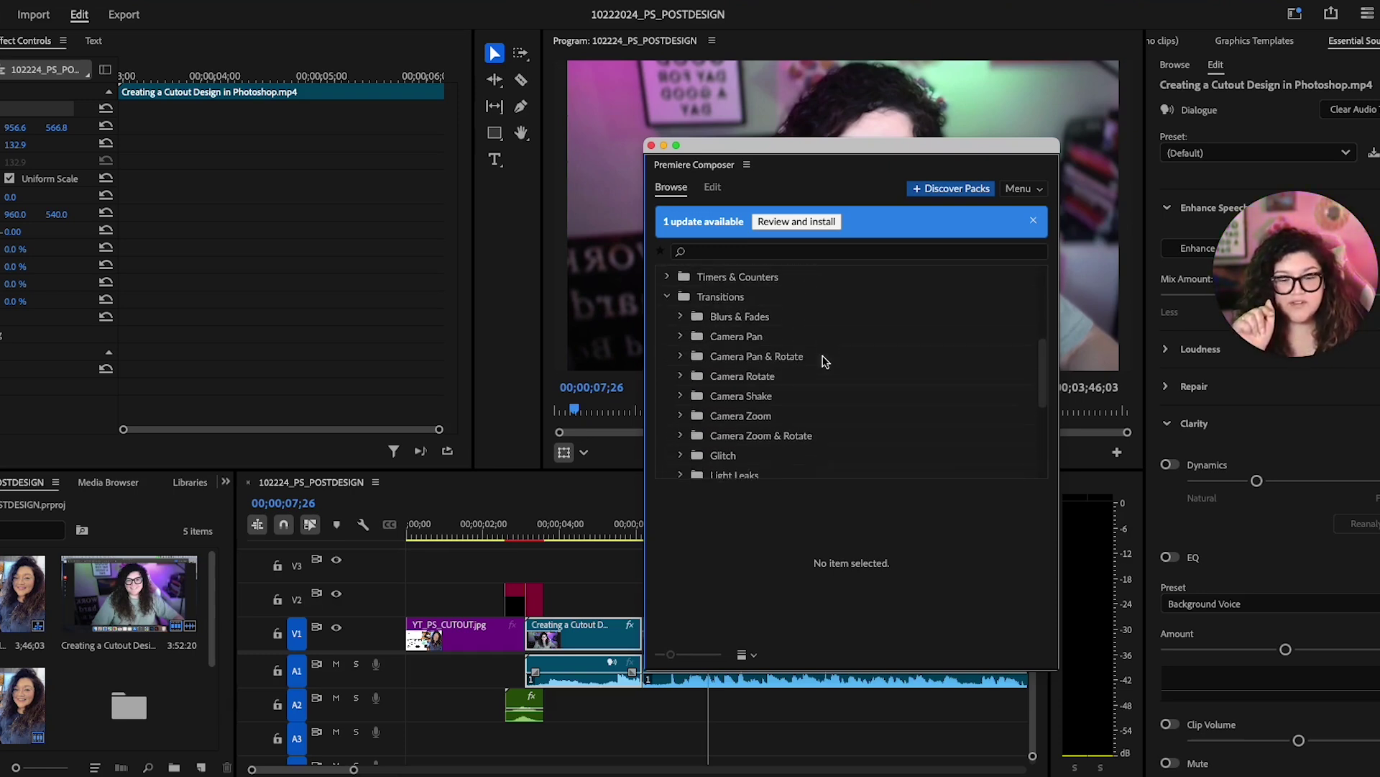
pyautogui.scroll(-1, 823, 361)
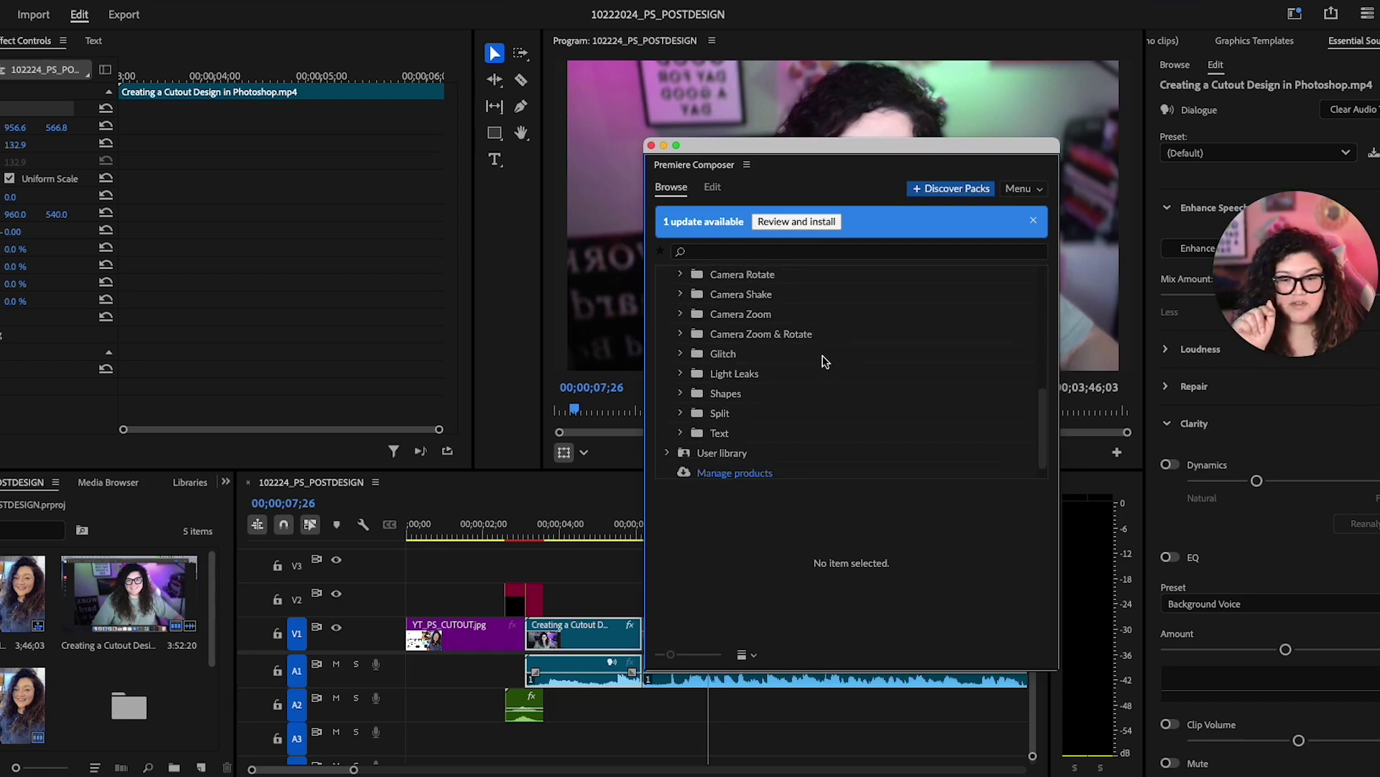
# - Open Shapes > Basic > Arrows, preview Arrows 1-Color, and move the panel aside
pyautogui.click(679, 395)
pyautogui.scroll(-3, 748, 396)
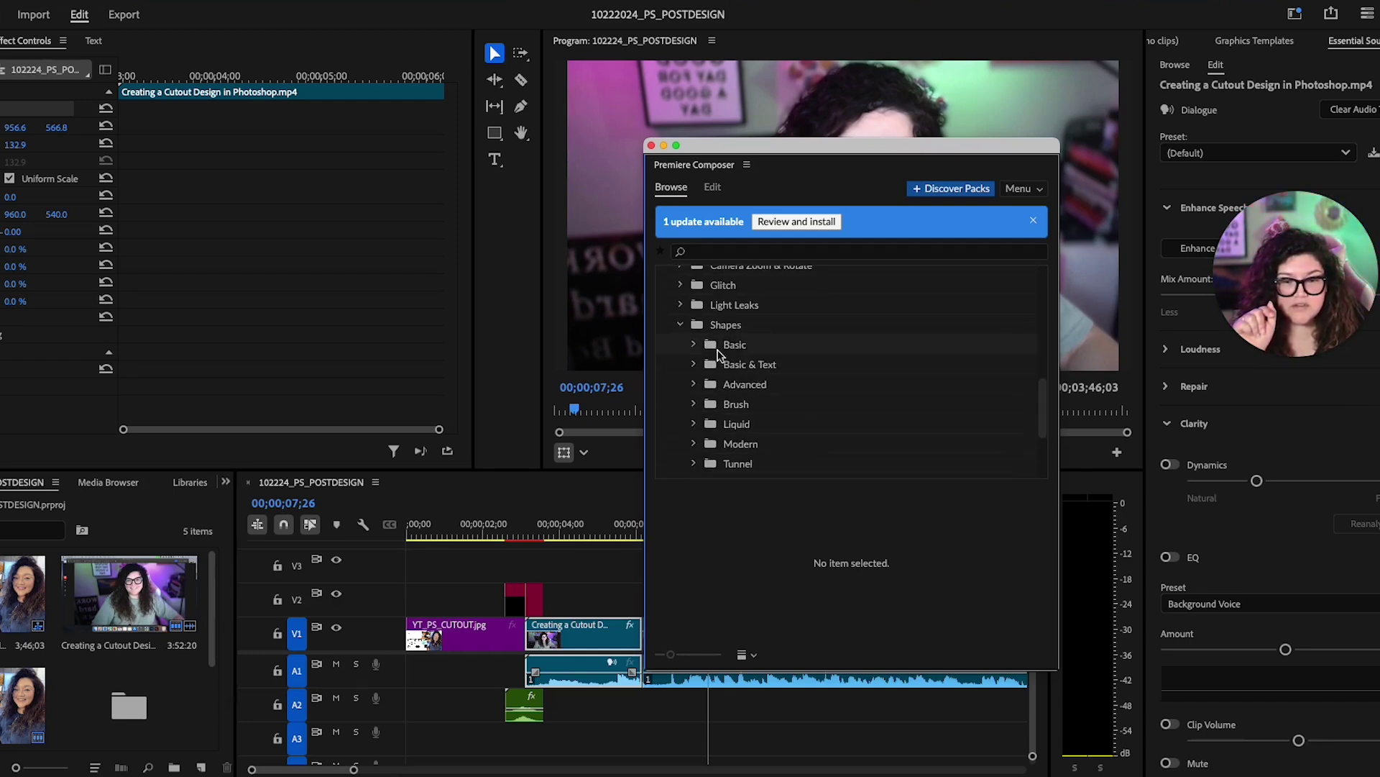
pyautogui.click(694, 346)
pyautogui.click(730, 367)
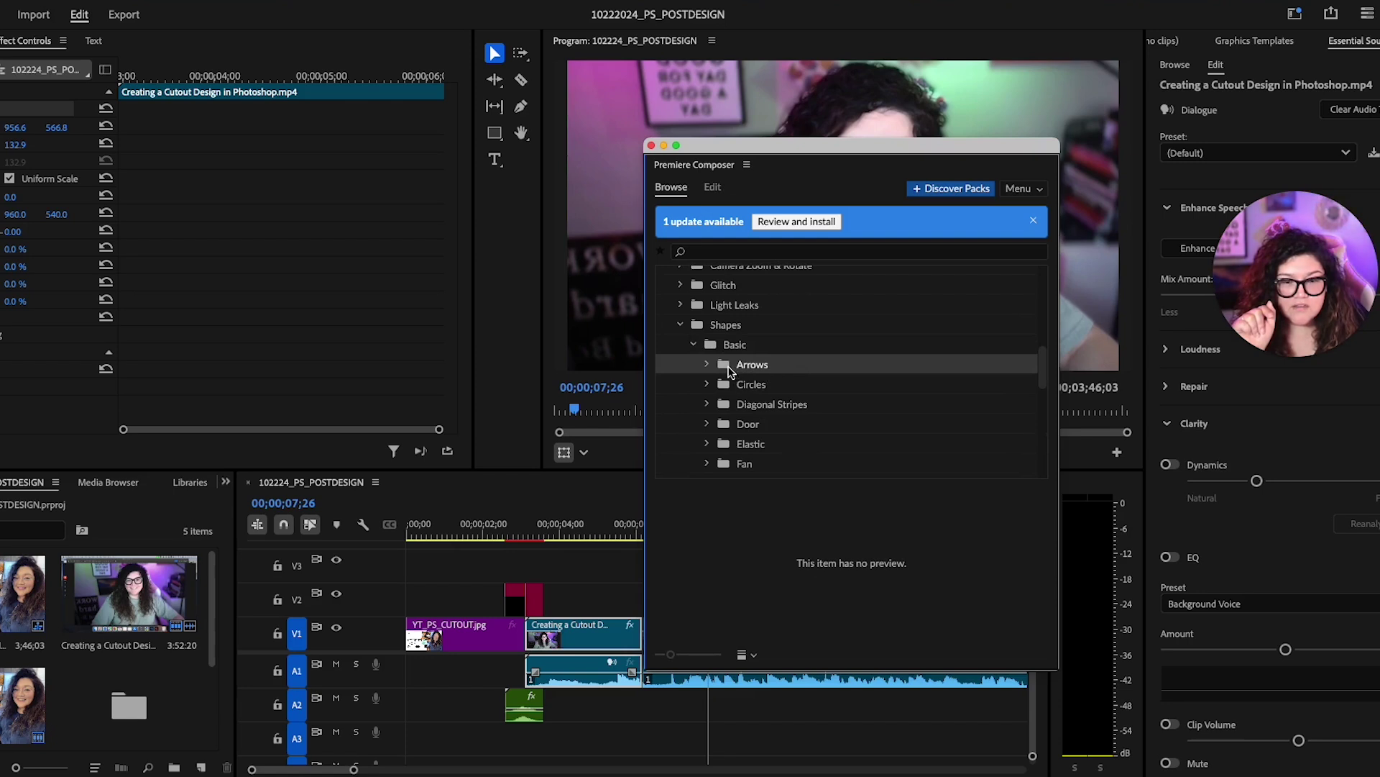
pyautogui.click(708, 366)
pyautogui.click(790, 384)
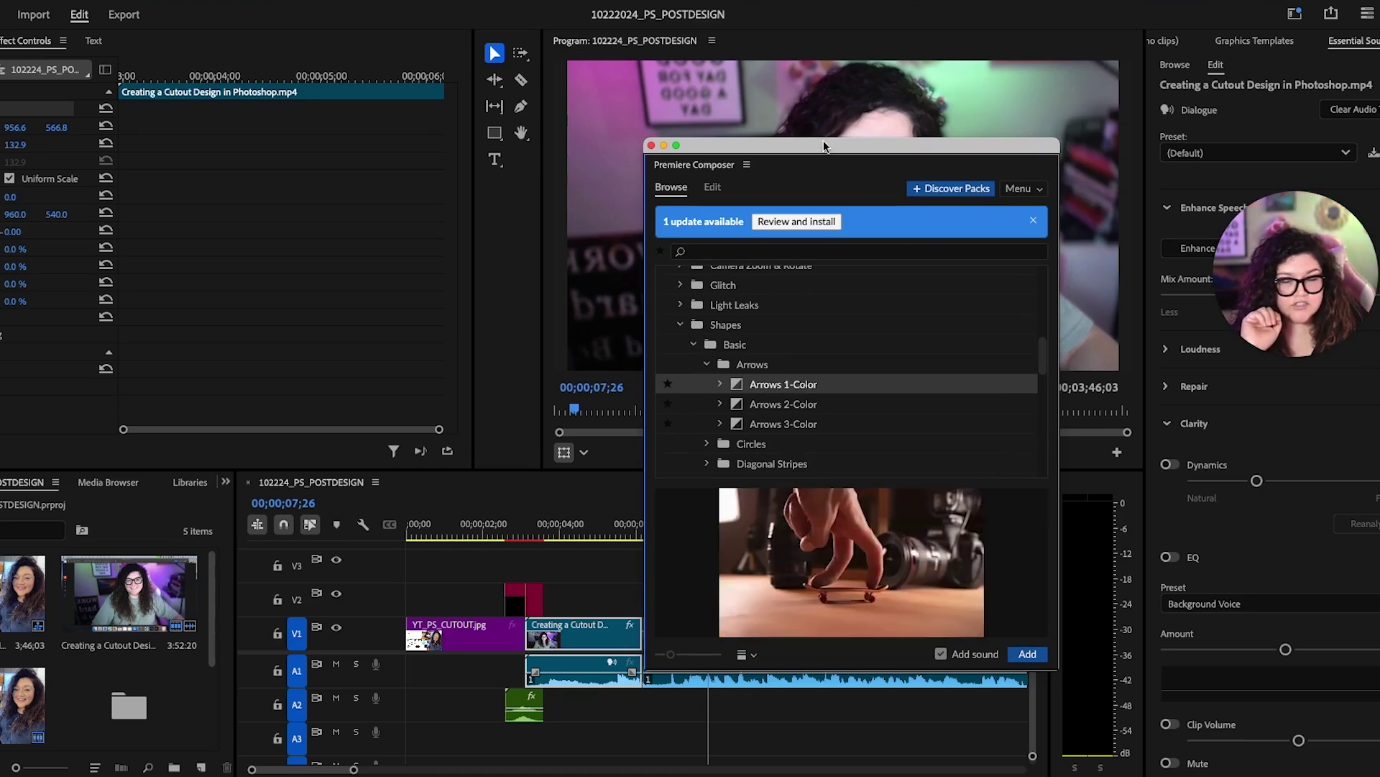
pyautogui.moveTo(719, 144); pyautogui.dragTo(1374, 286)
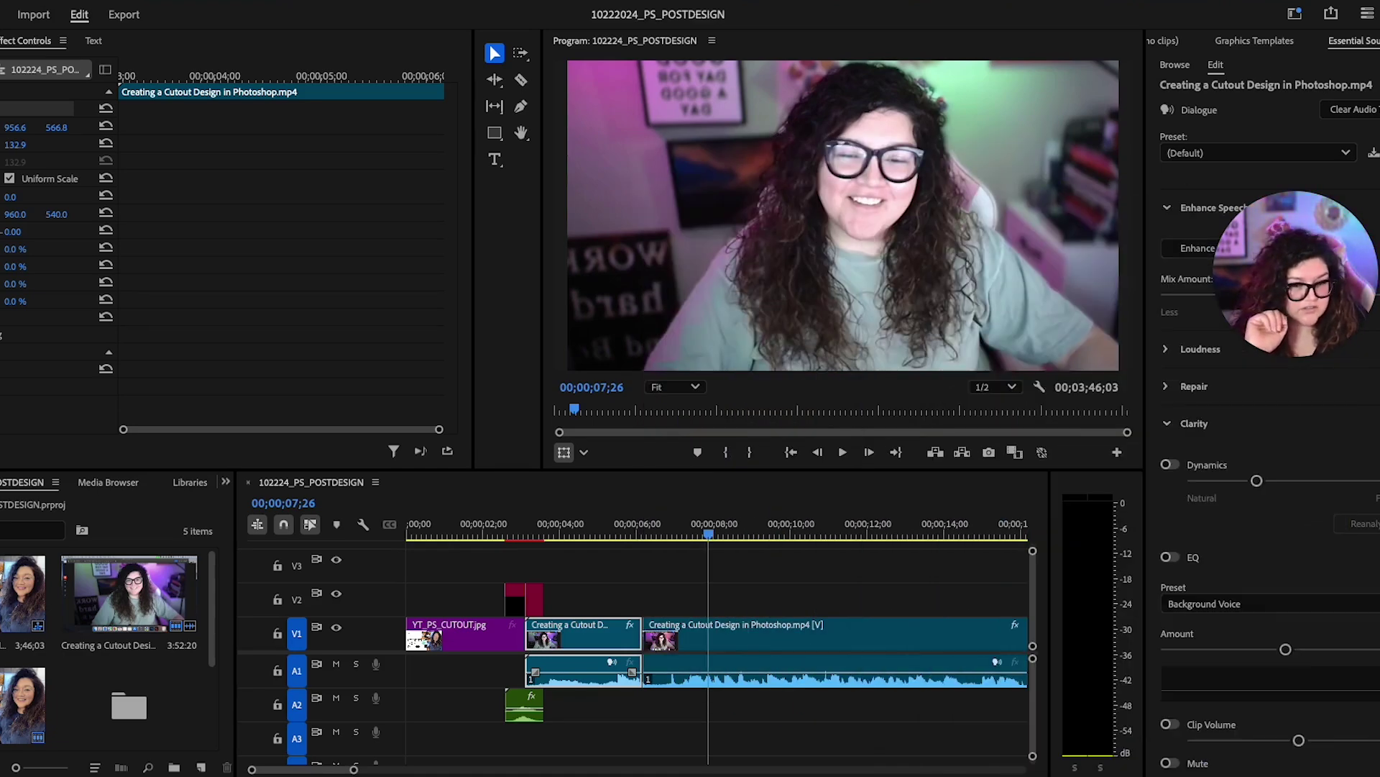
# - Place the Arrows 1-Color transition on V2 at the cut near 00;00;06;05
pyautogui.moveTo(708, 532); pyautogui.dragTo(644, 551)
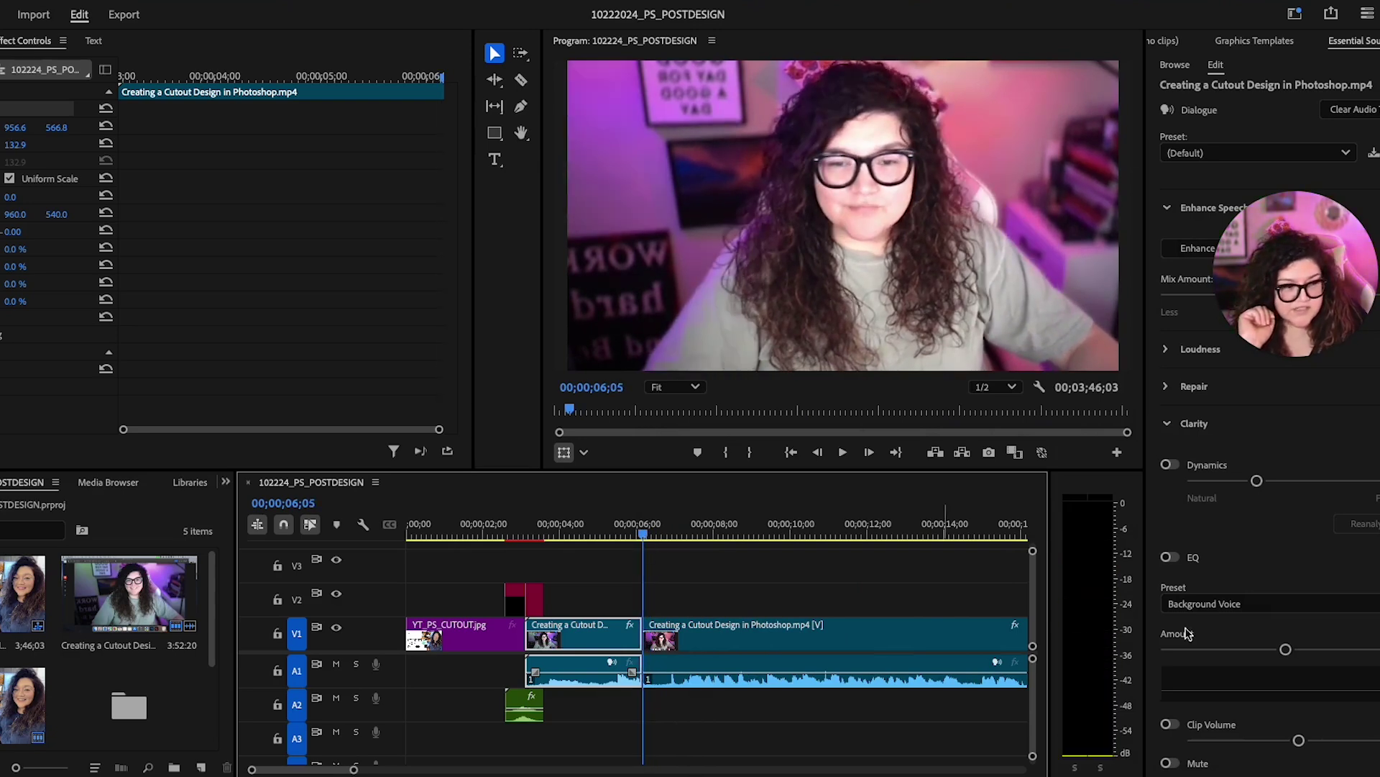
pyautogui.moveTo(1179, 637); pyautogui.dragTo(702, 610)
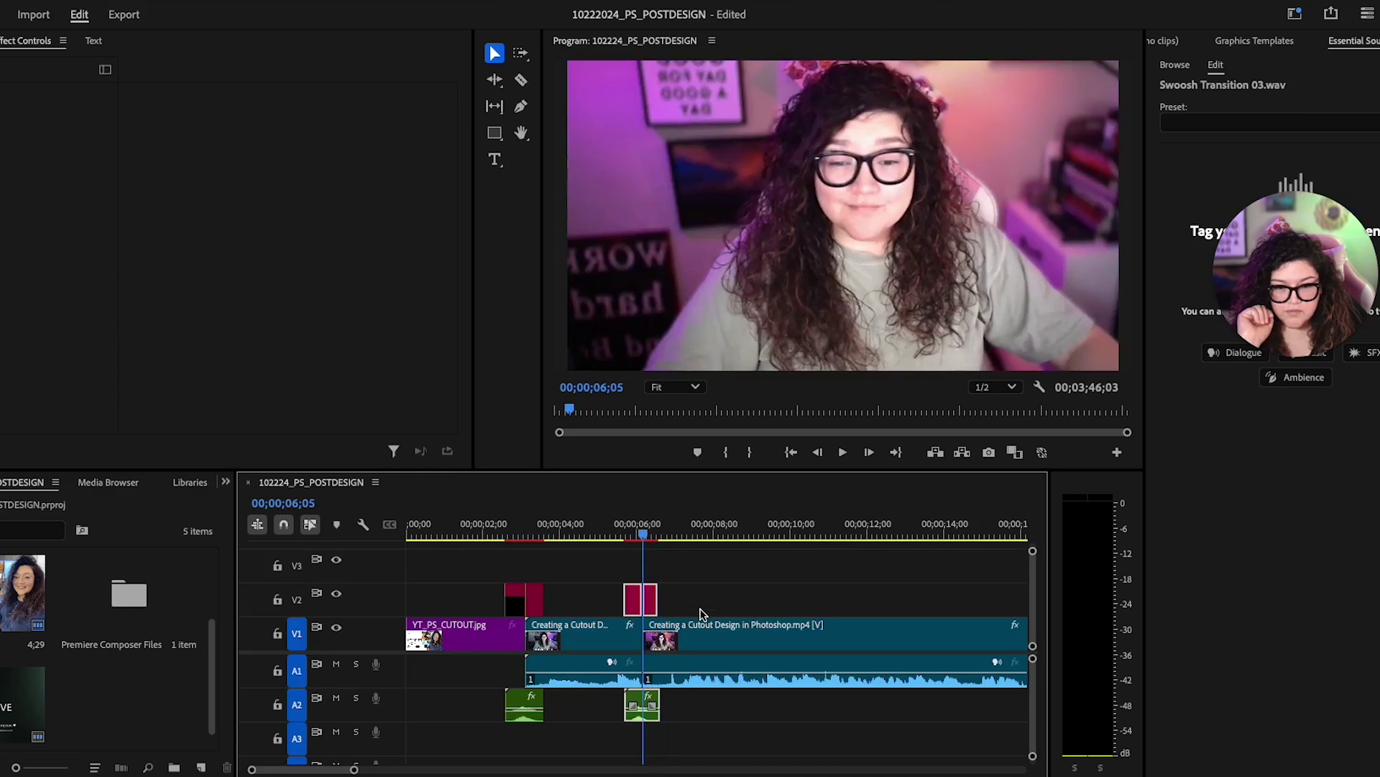
pyautogui.moveTo(656, 538); pyautogui.dragTo(622, 541)
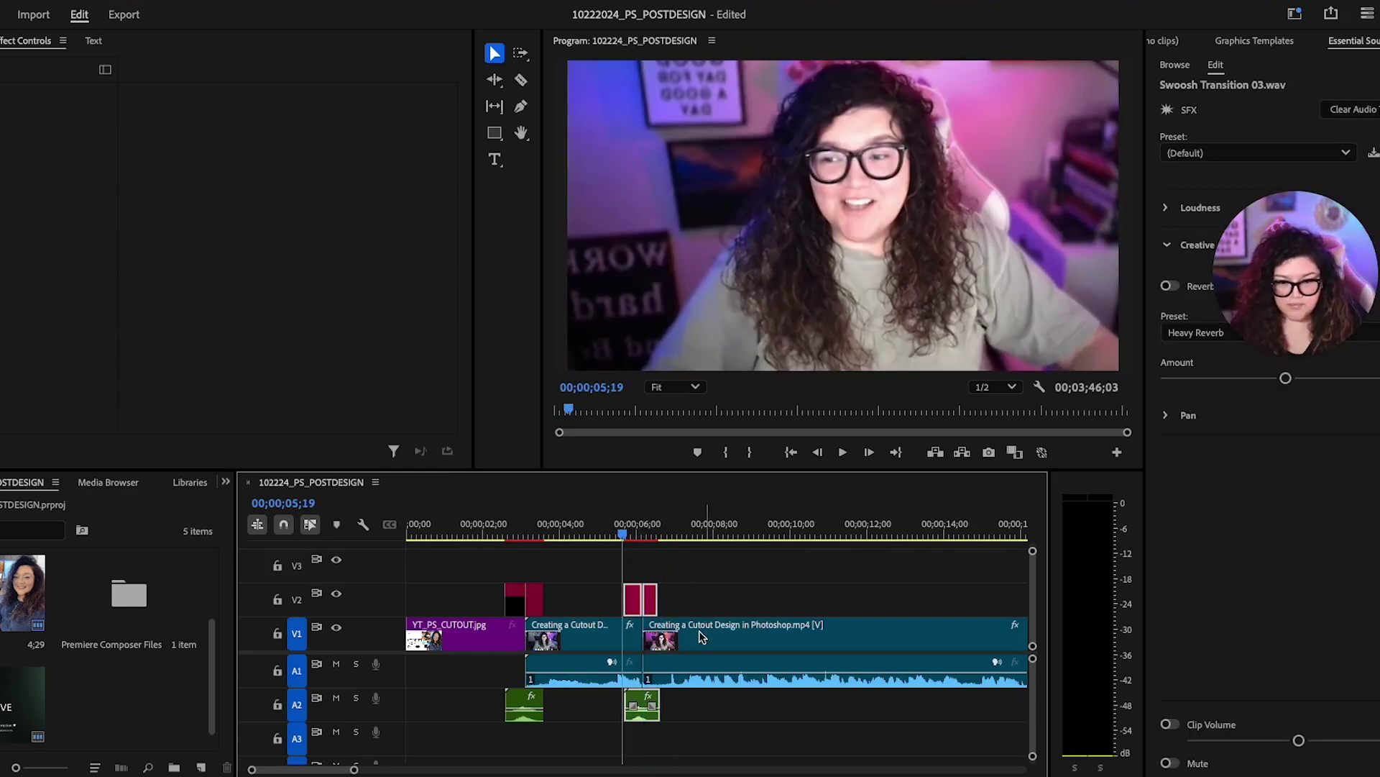
pyautogui.moveTo(354, 770); pyautogui.dragTo(322, 769)
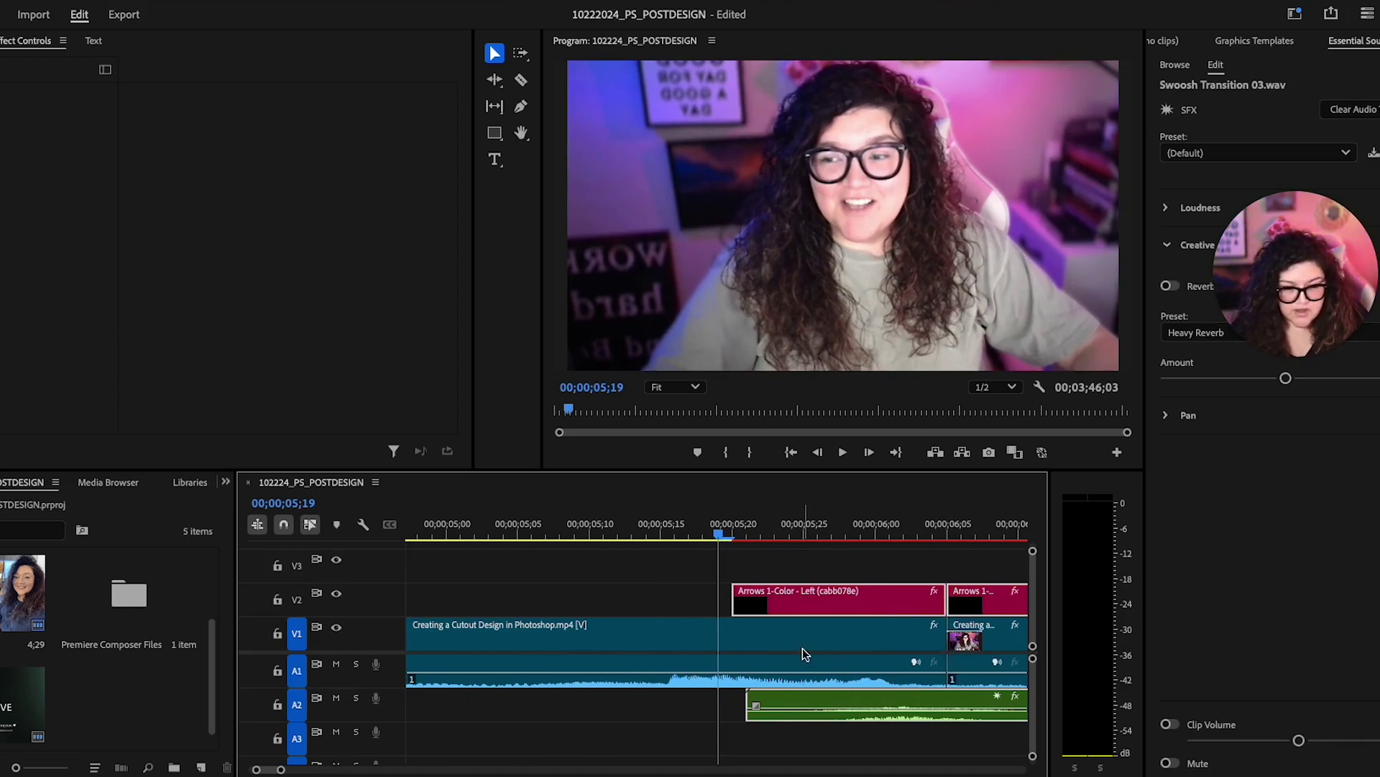
# - Play the transition, return to the red arrow frame, and bring Composer's options into view
pyautogui.scroll(-5, 804, 655)
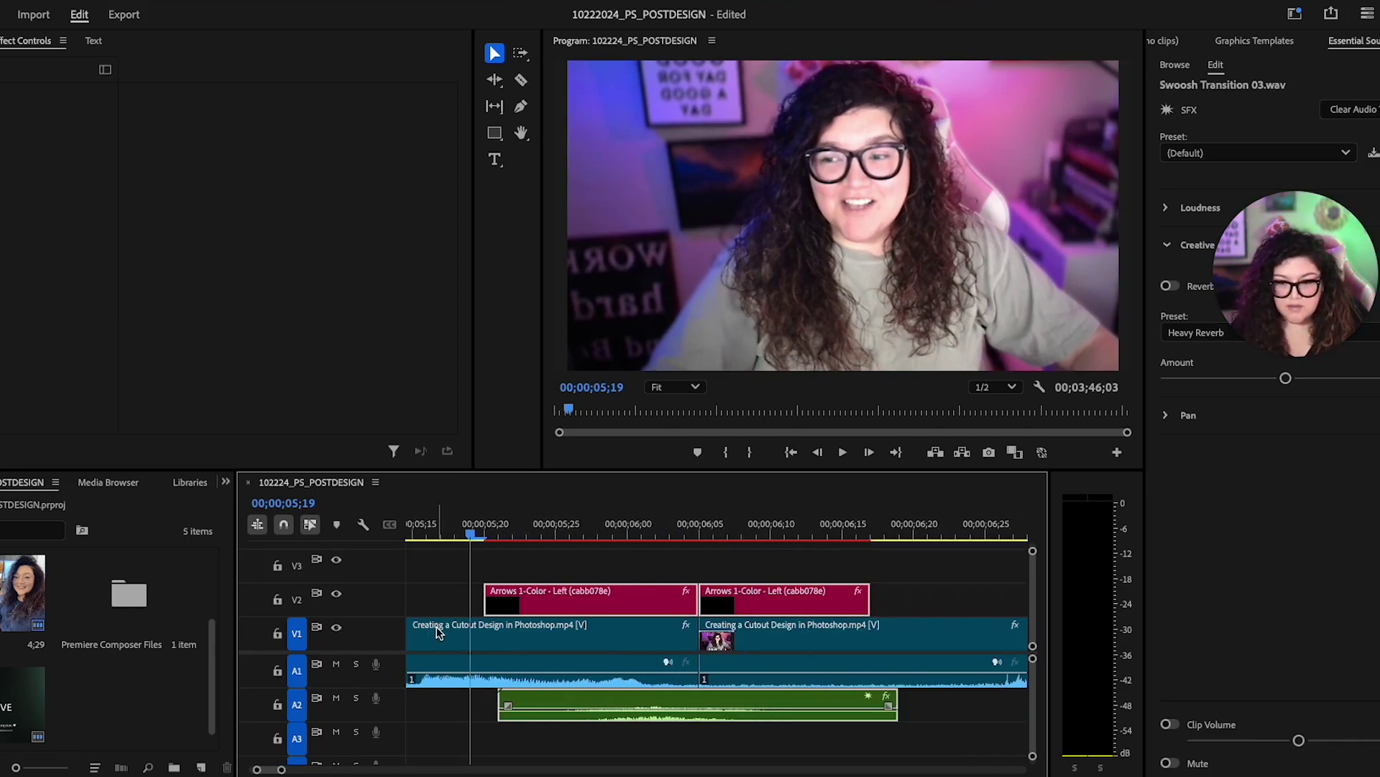
pyautogui.press('space')
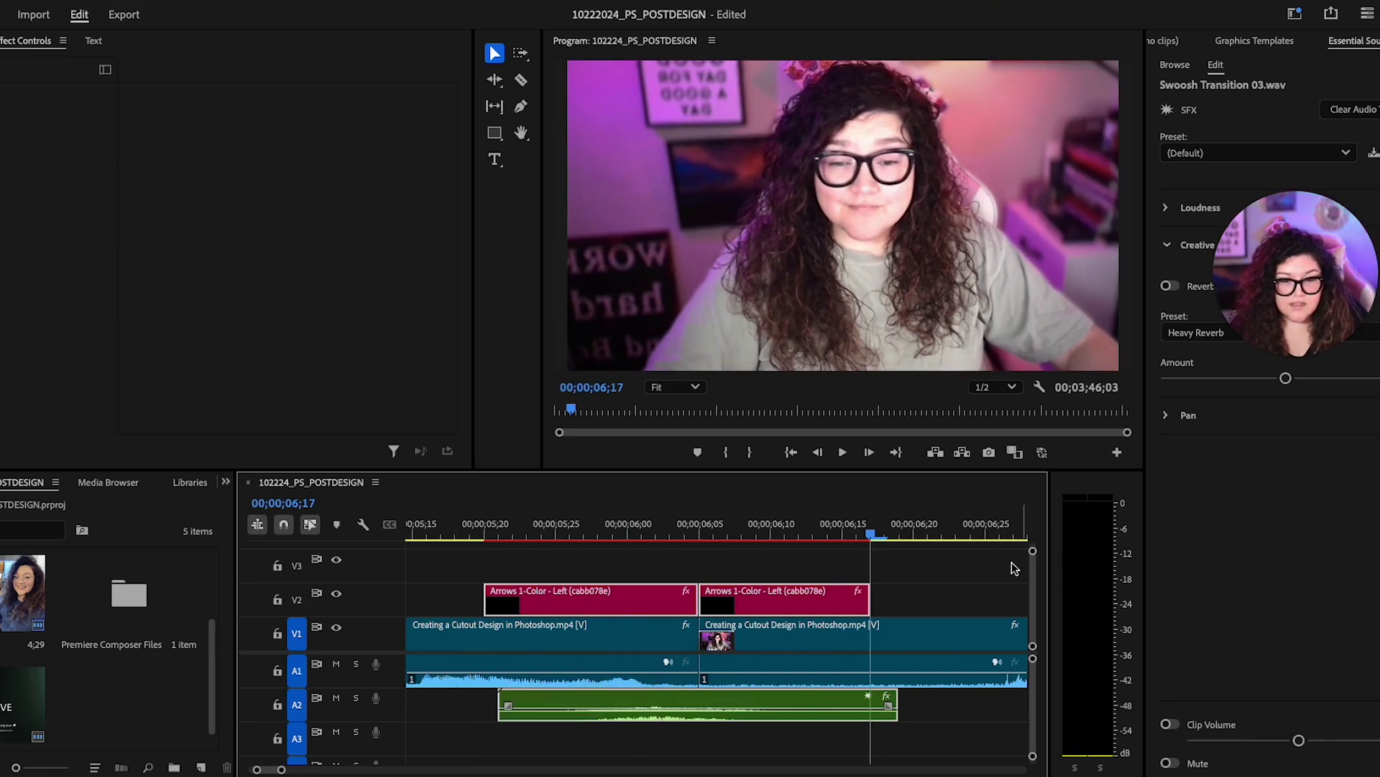
pyautogui.moveTo(855, 538); pyautogui.dragTo(654, 554)
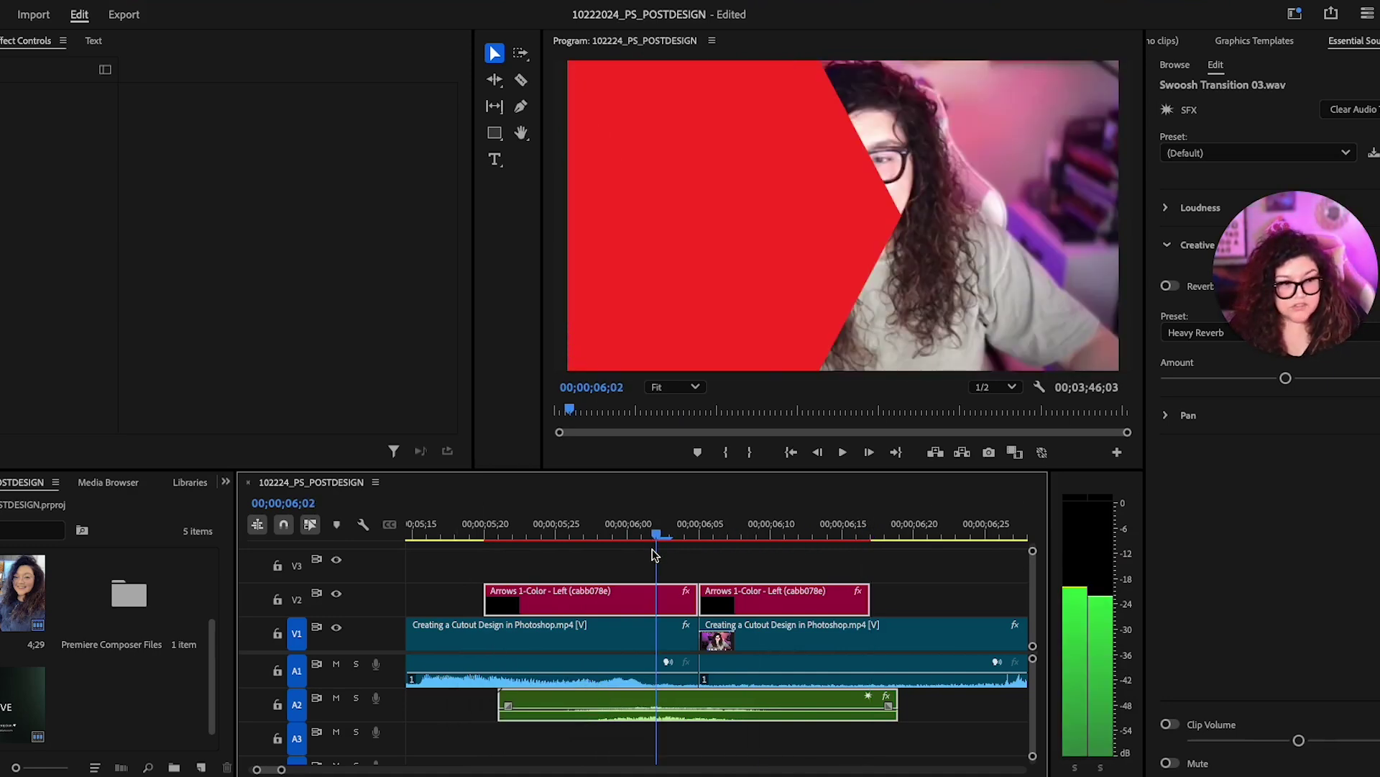
pyautogui.moveTo(1379, 274); pyautogui.dragTo(978, 209)
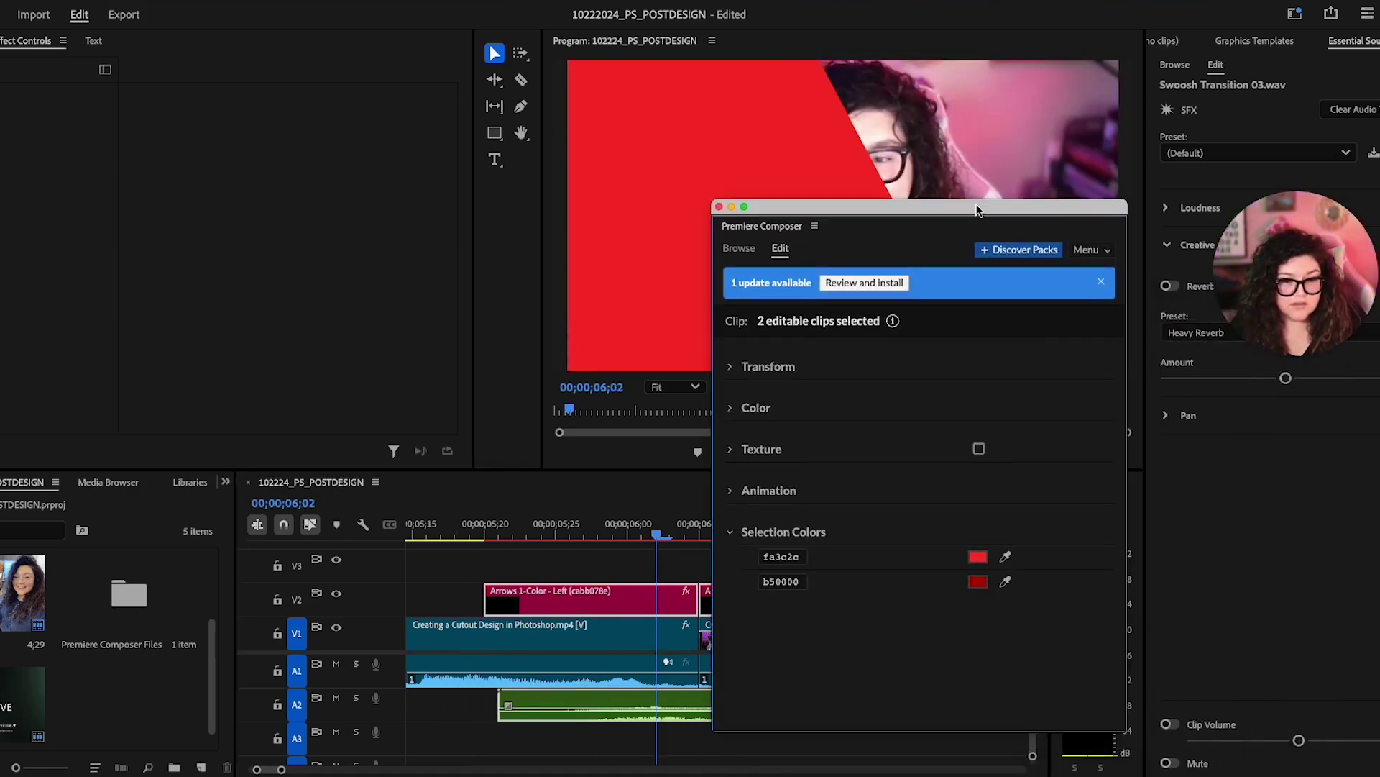
# - Change the arrow's fa3c2c selection colour to teal green 13d2b2
pyautogui.click(978, 558)
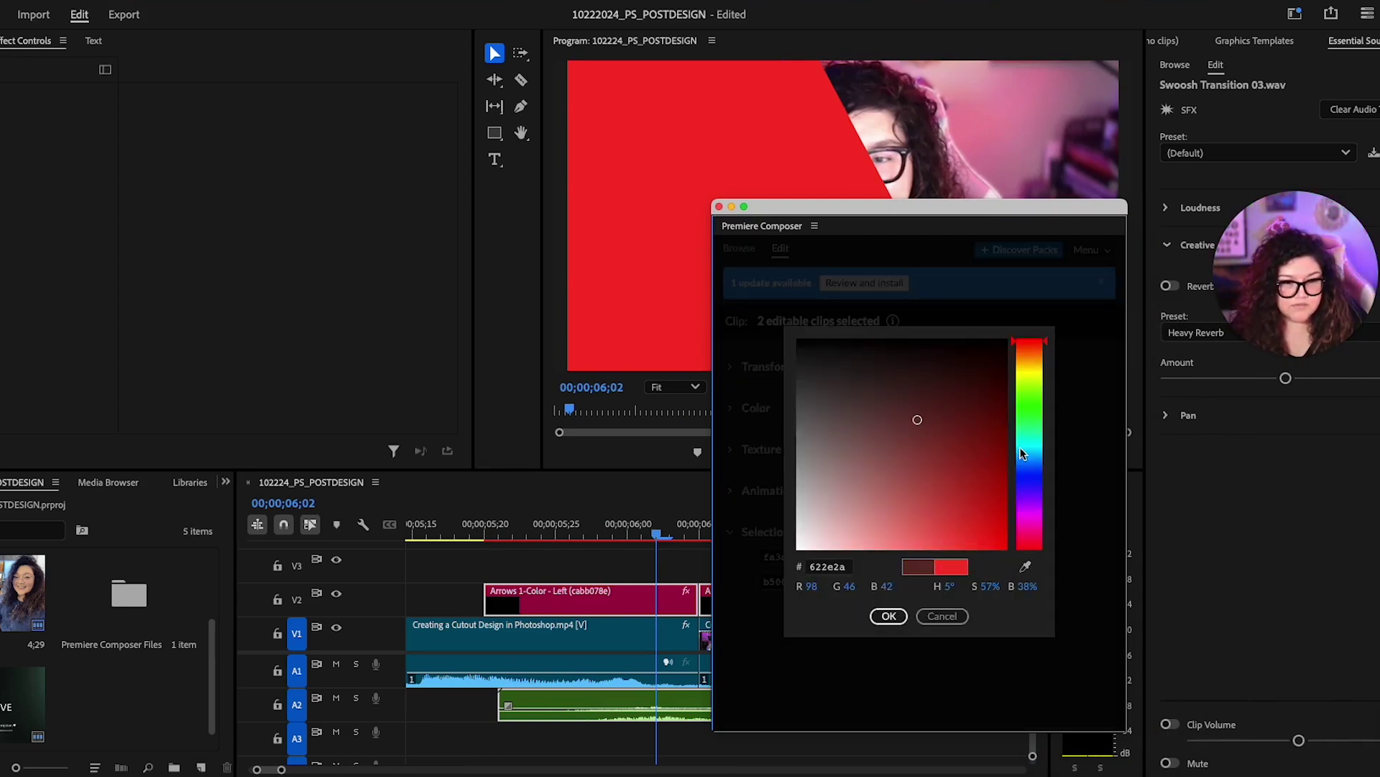
pyautogui.moveTo(1020, 448); pyautogui.dragTo(1021, 423)
pyautogui.moveTo(914, 432); pyautogui.dragTo(982, 515)
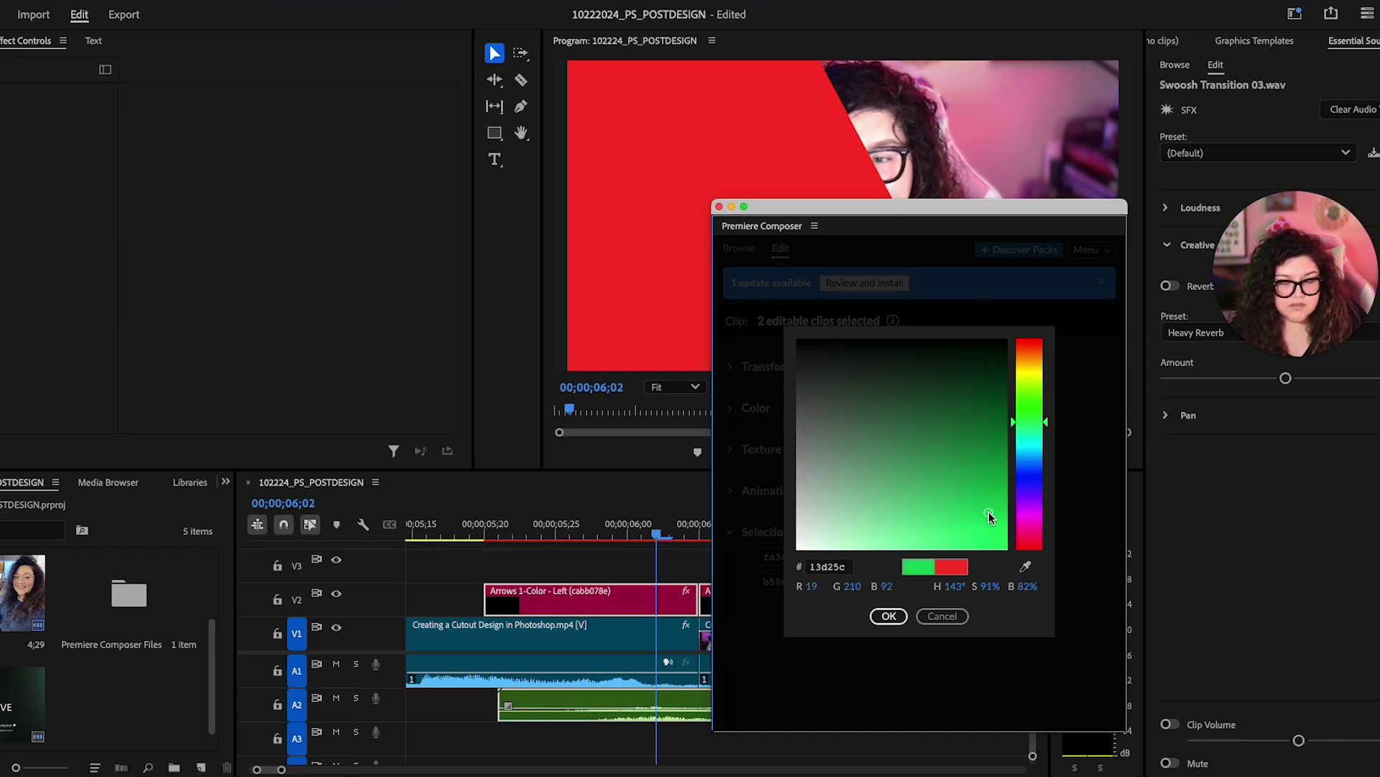
pyautogui.click(1032, 438)
pyautogui.click(888, 615)
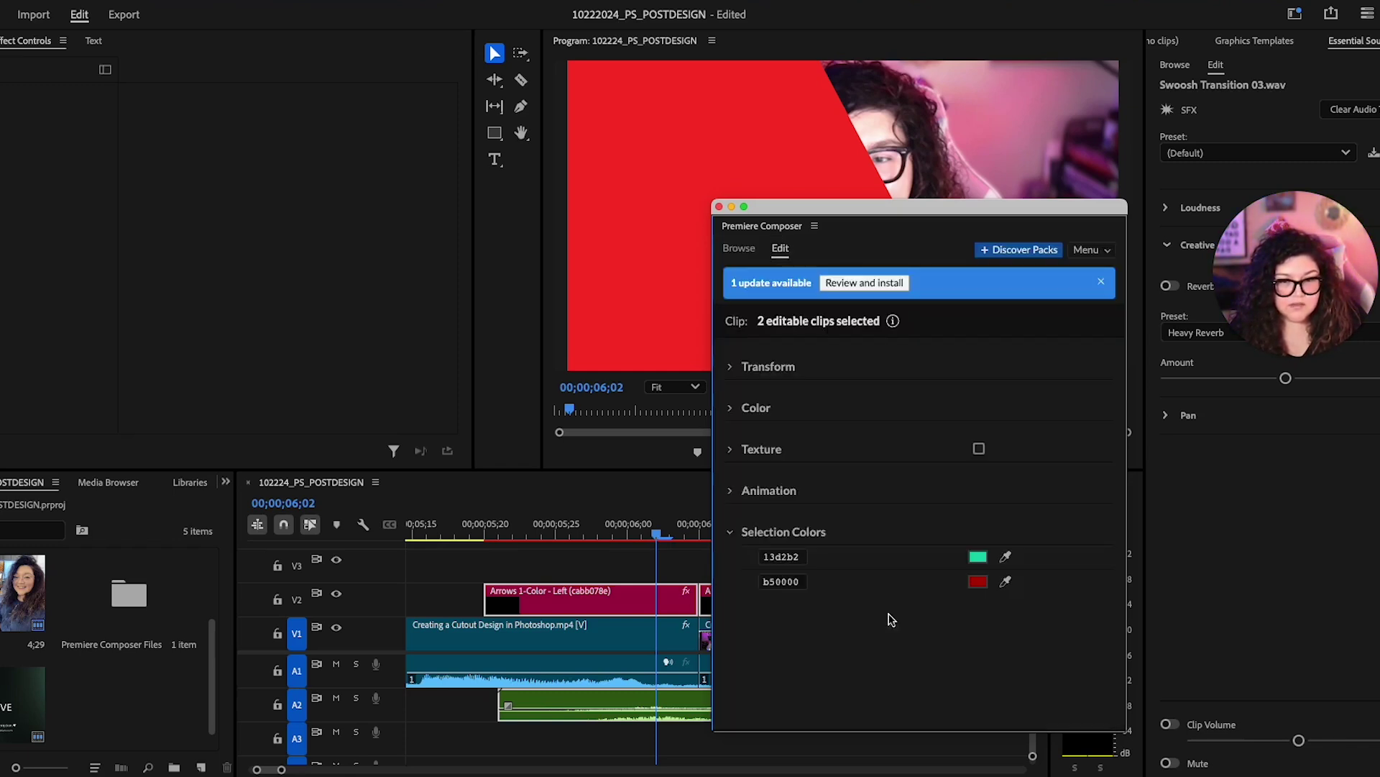
pyautogui.moveTo(936, 207); pyautogui.dragTo(238, 158)
# - Play back the recoloured teal arrow transition at the cut
pyautogui.click(656, 536)
pyautogui.press('space')
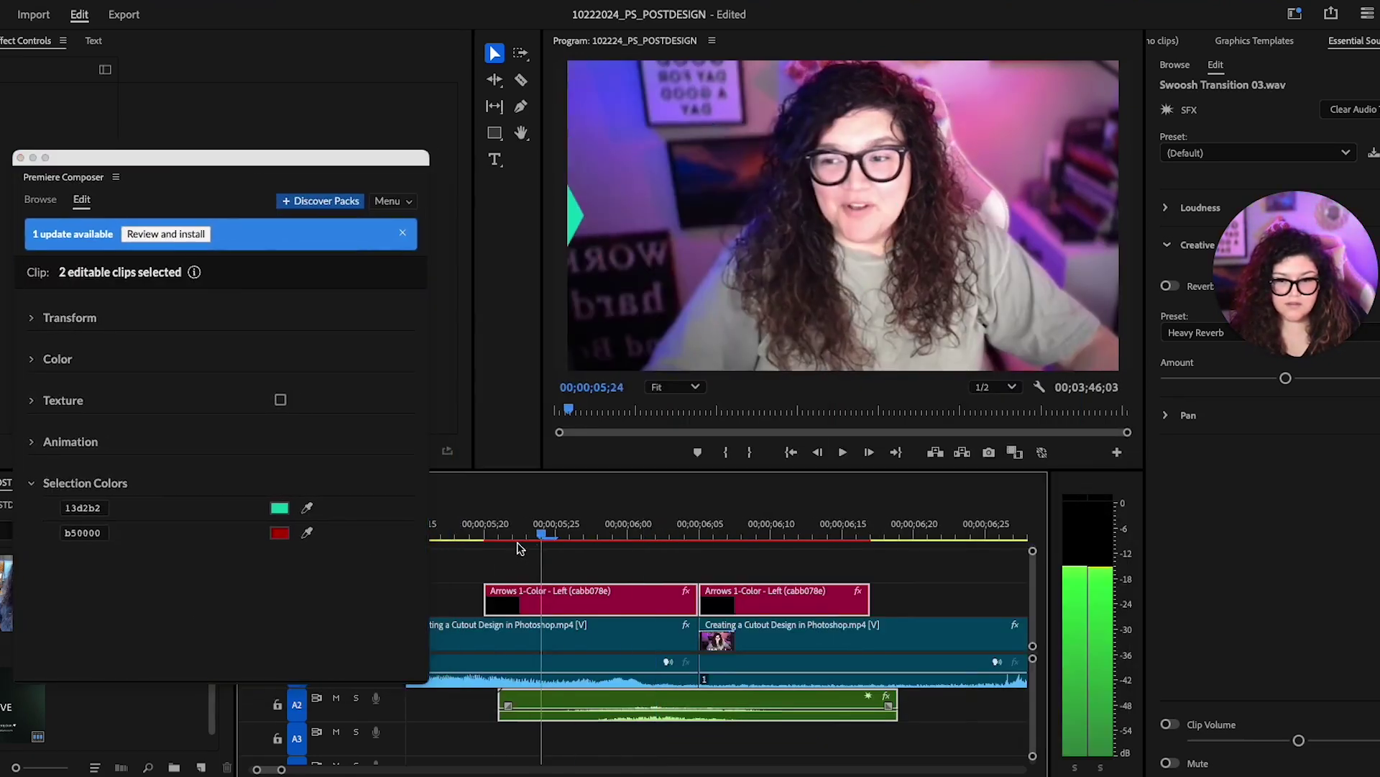
pyautogui.press('space')
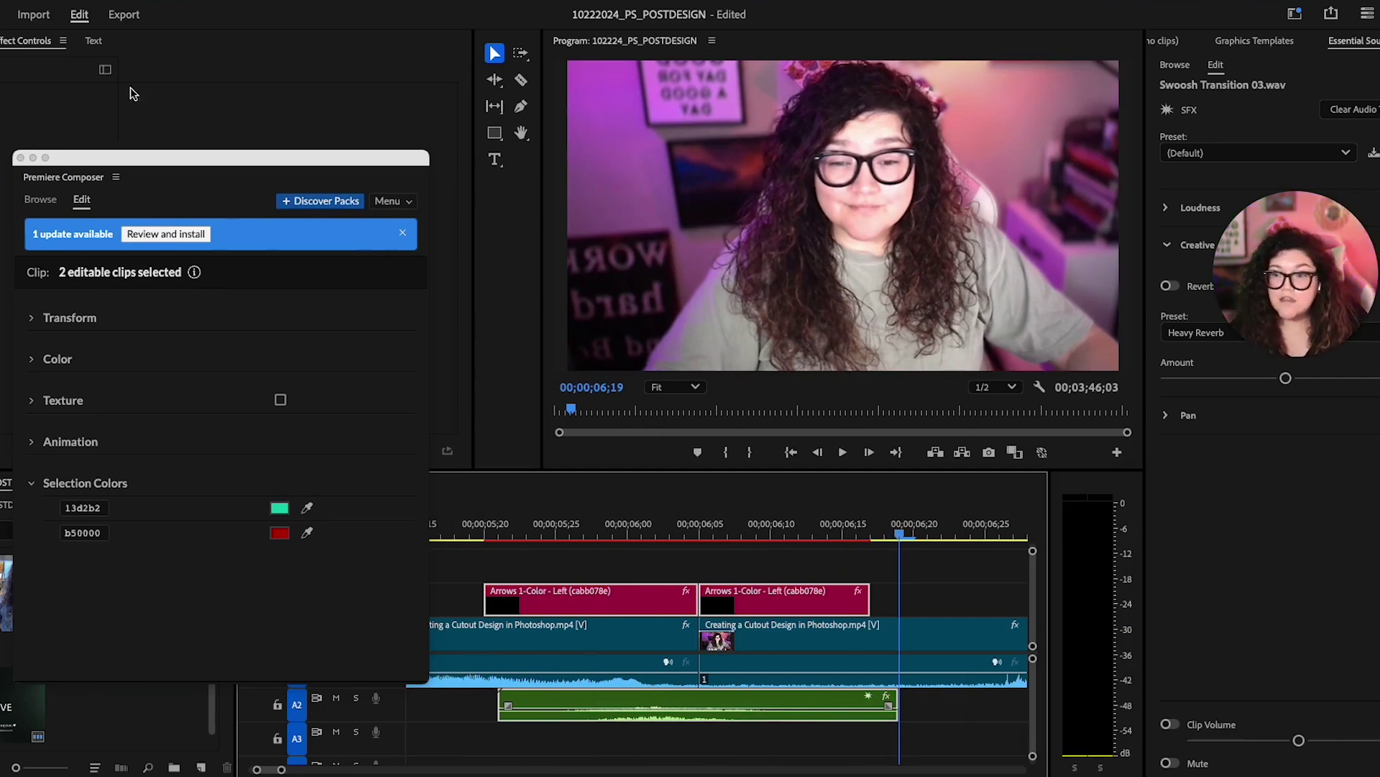
# - Delete the Arrows transition clips and Swoosh sound from V2 and A2
pyautogui.moveTo(161, 159); pyautogui.dragTo(1379, 154)
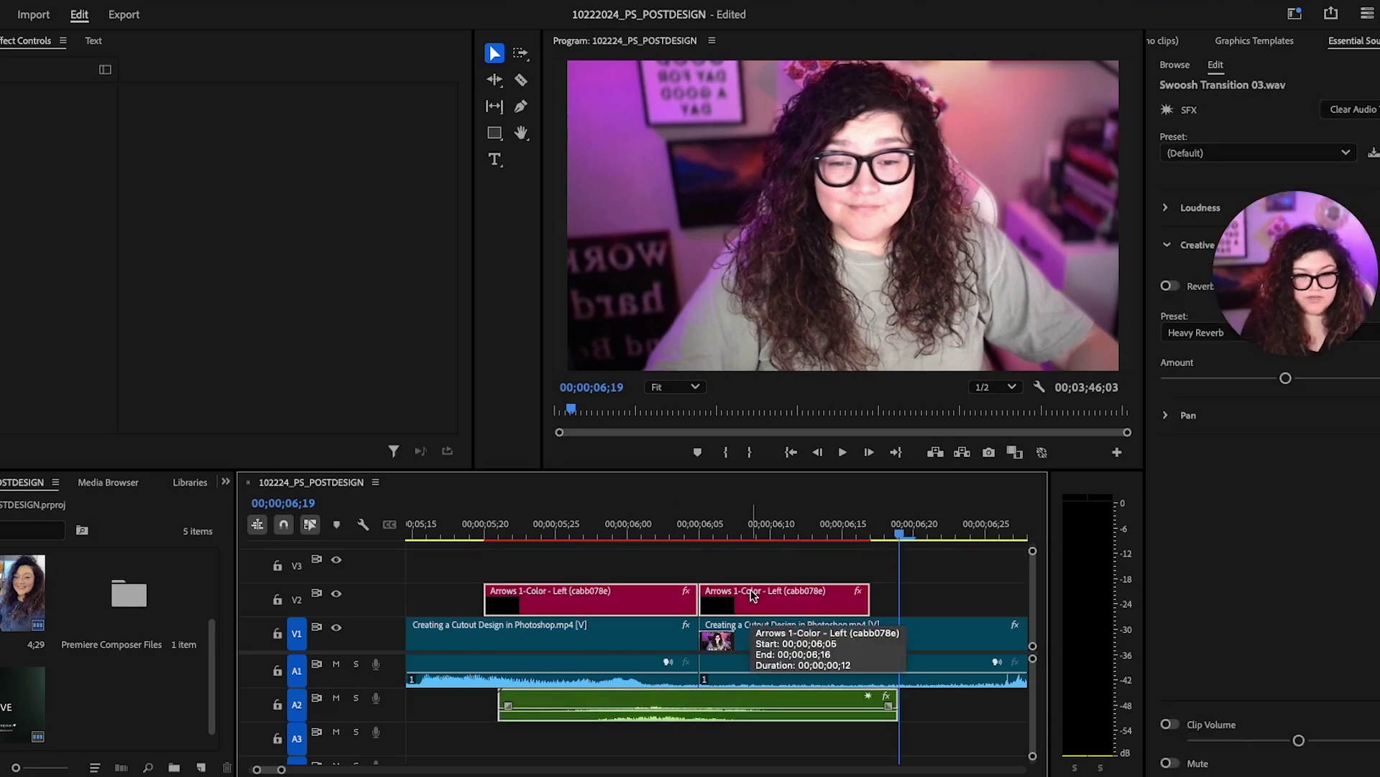
pyautogui.press('Delete')
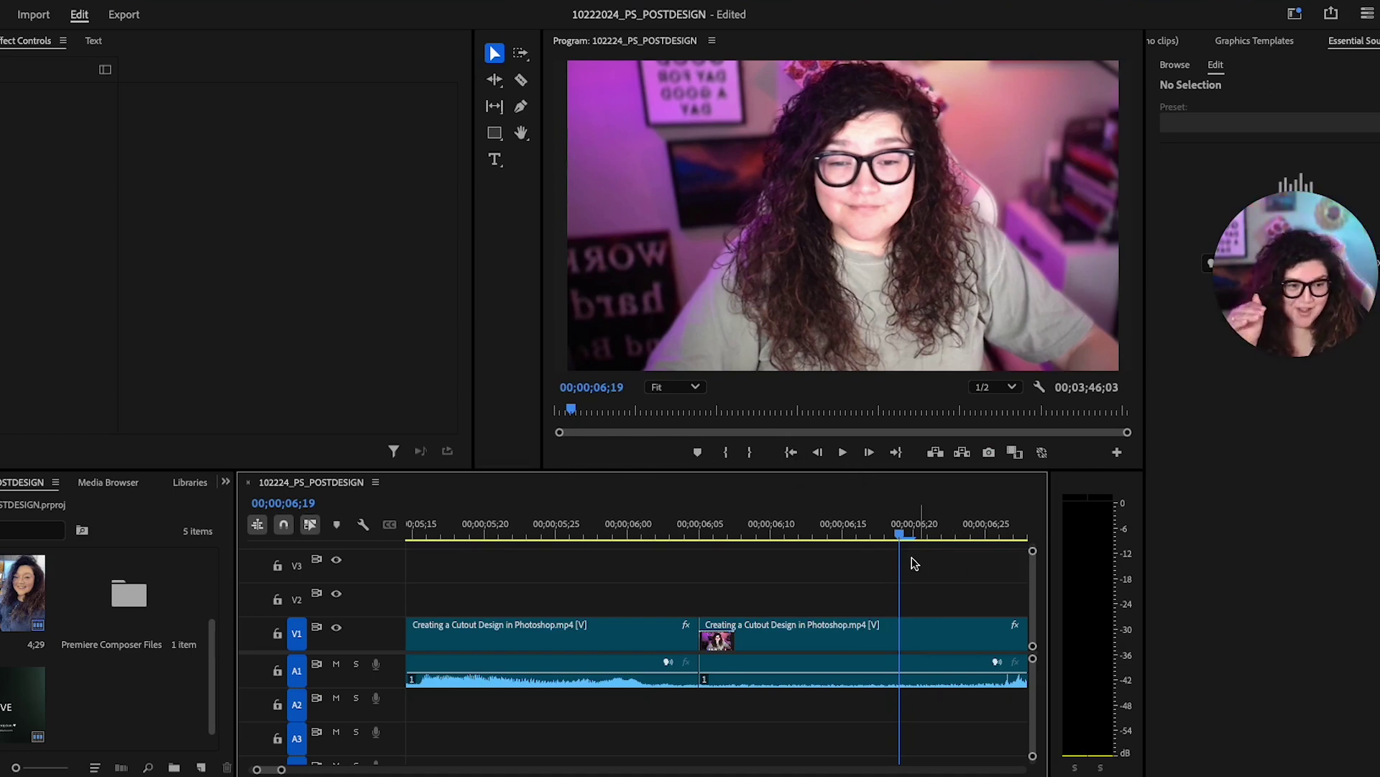
pyautogui.click(791, 451)
# - Select the YT_PS_CUTOUT.jpg cover image on V1 and play through the first cut
pyautogui.moveTo(277, 769); pyautogui.dragTo(363, 769)
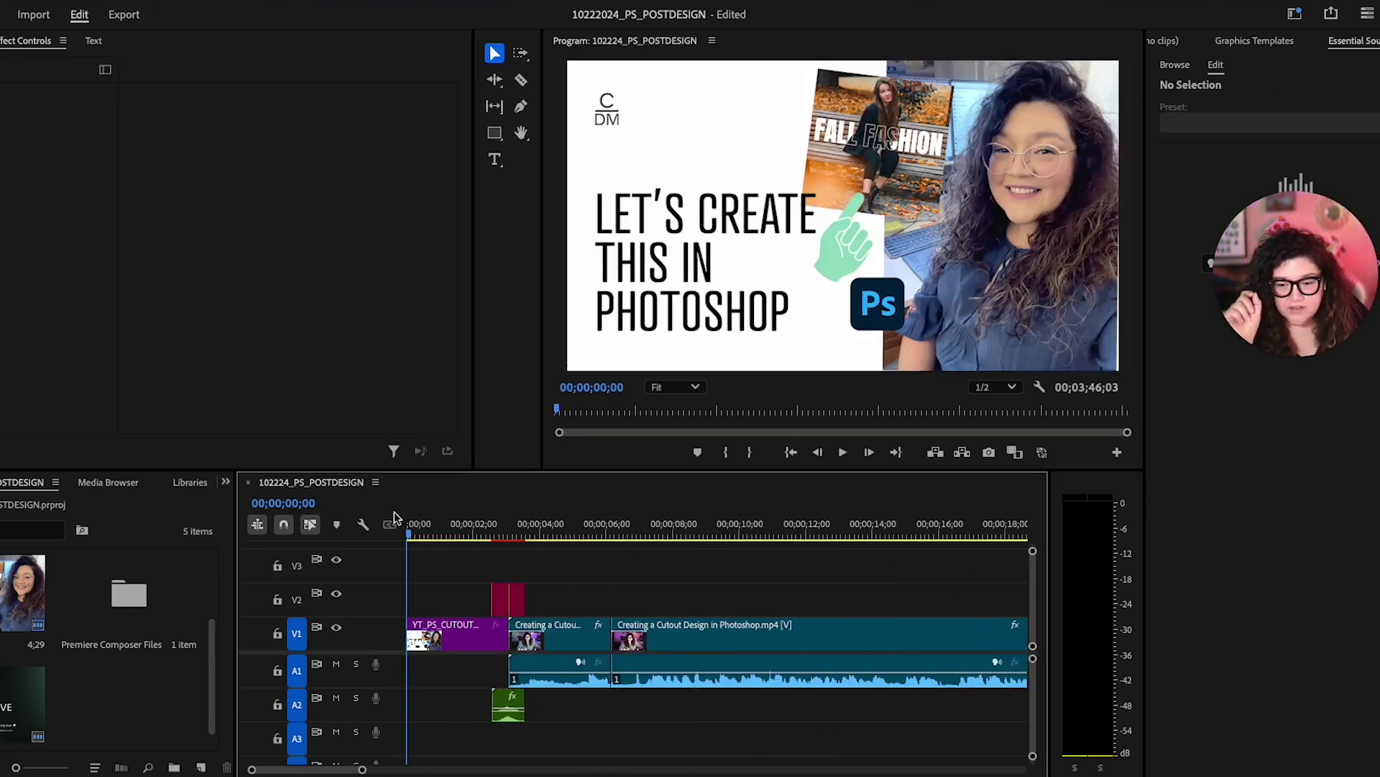
pyautogui.moveTo(412, 538); pyautogui.dragTo(439, 563)
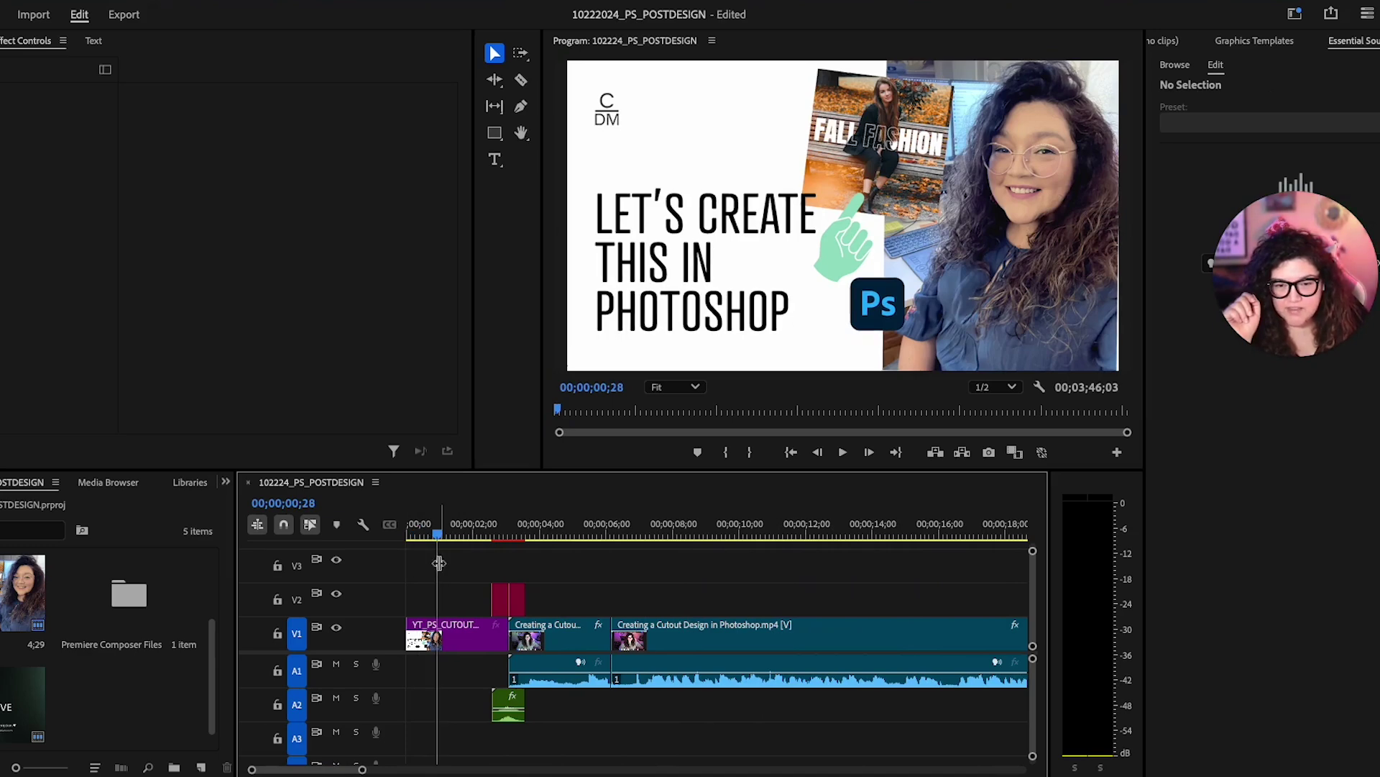
pyautogui.click(467, 644)
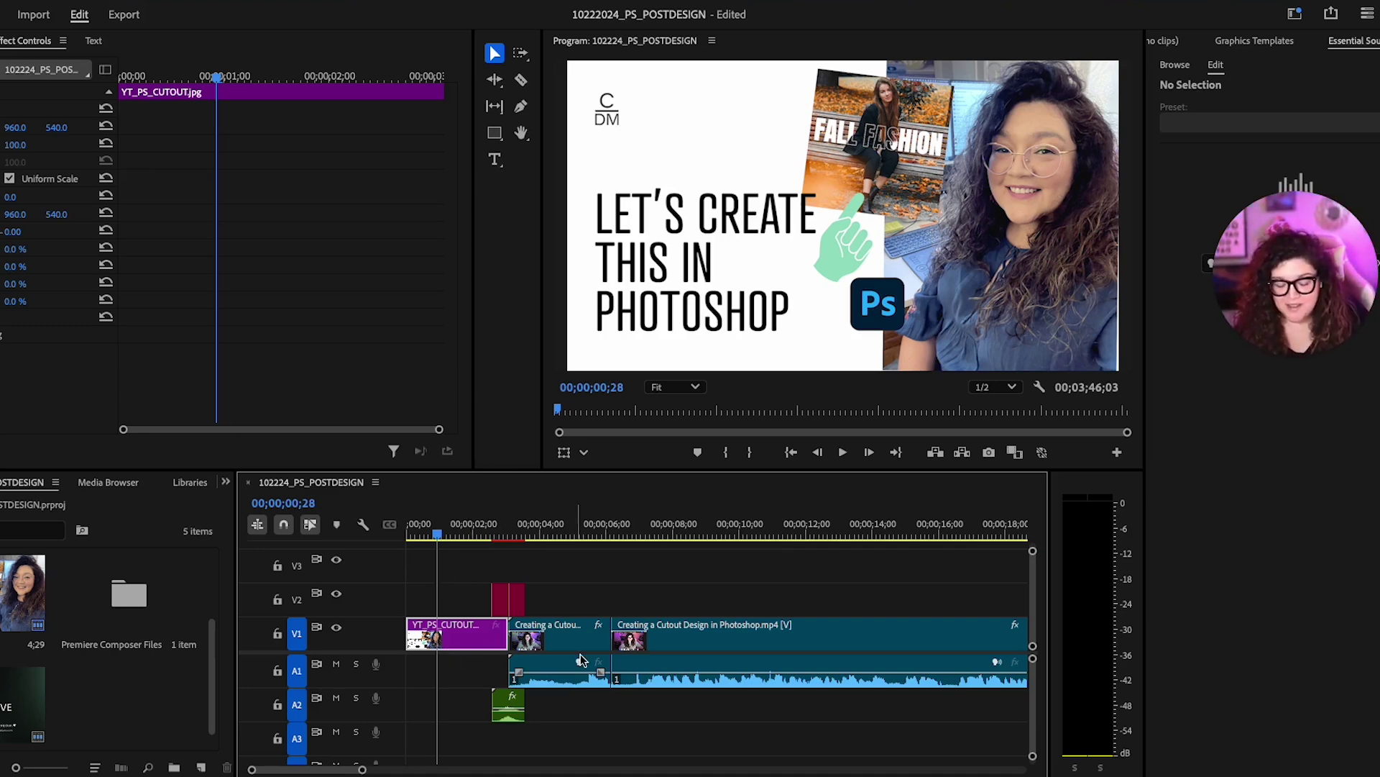
pyautogui.press('space')
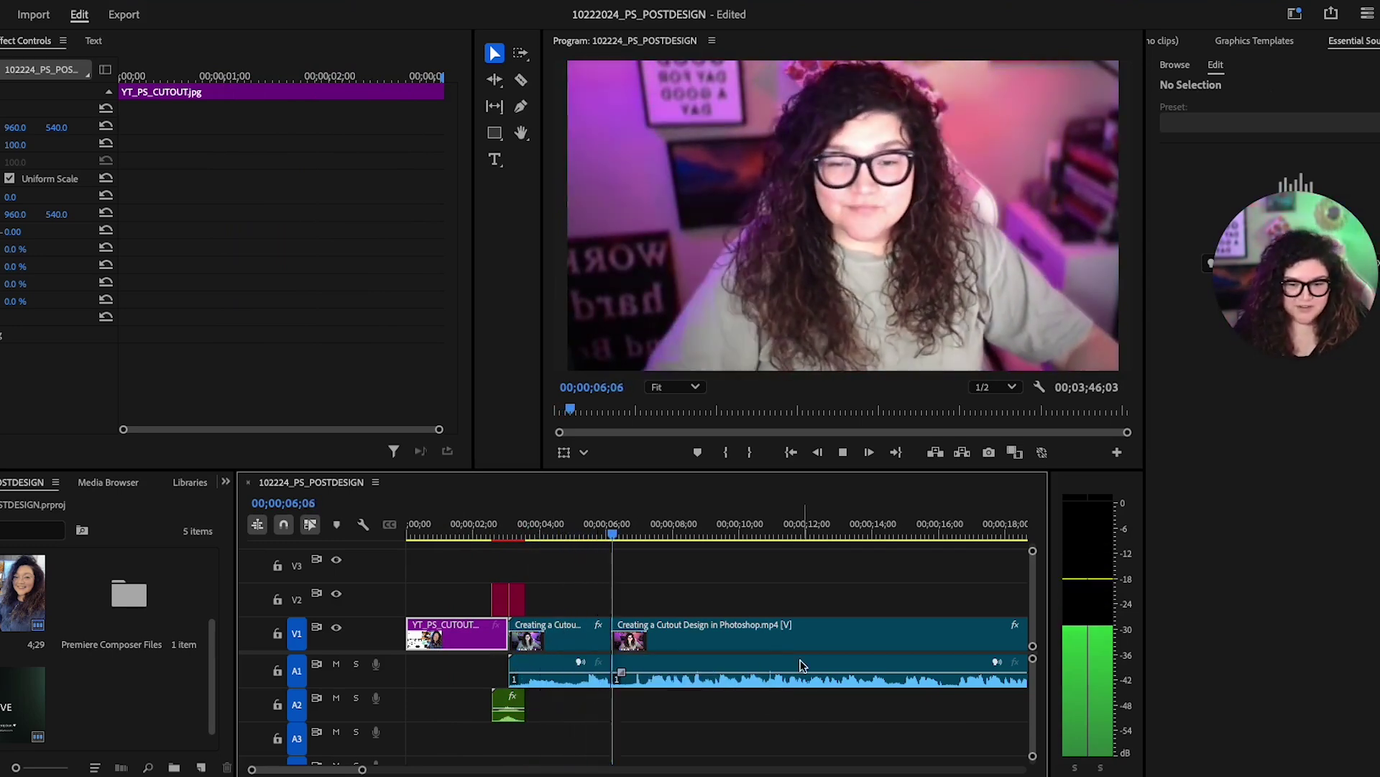
pyautogui.press('space')
pyautogui.scroll(-8, 826, 653)
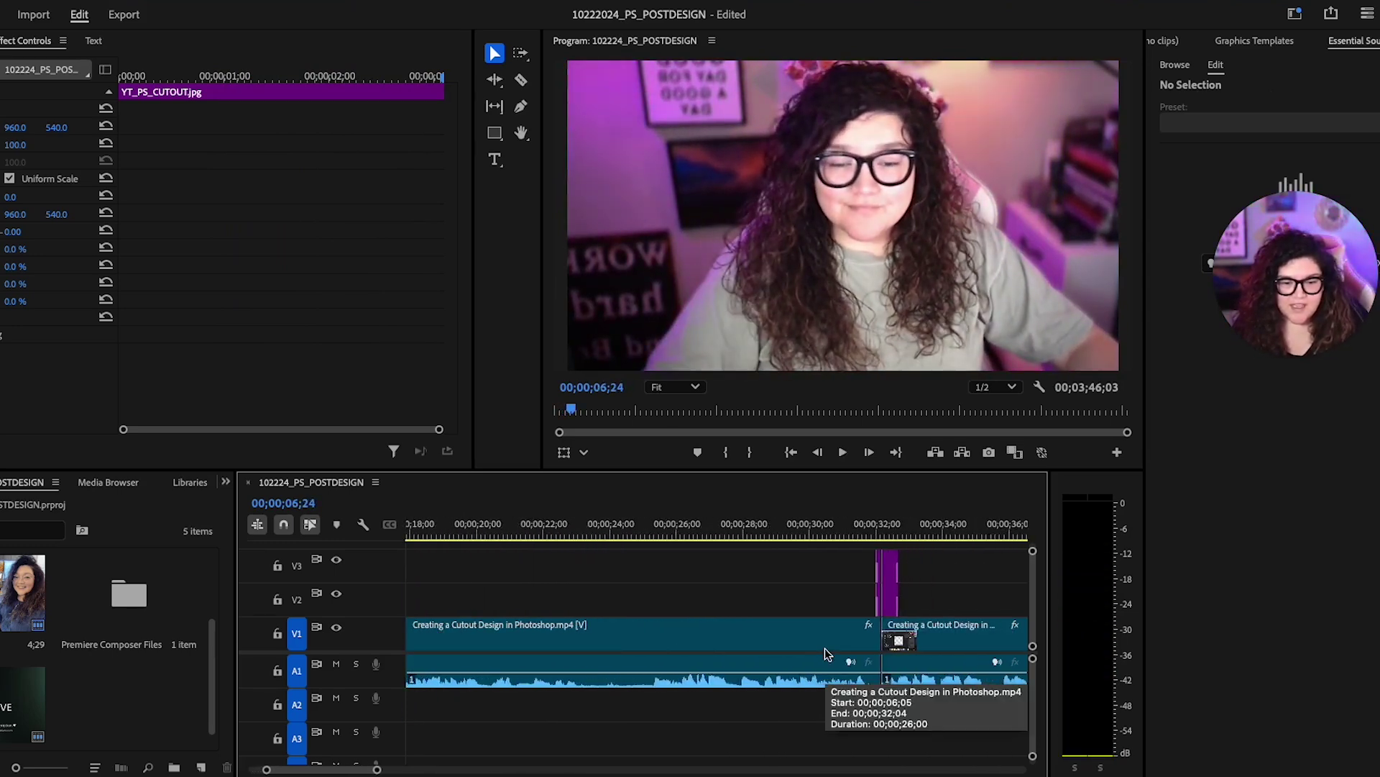
pyautogui.scroll(-8, 826, 652)
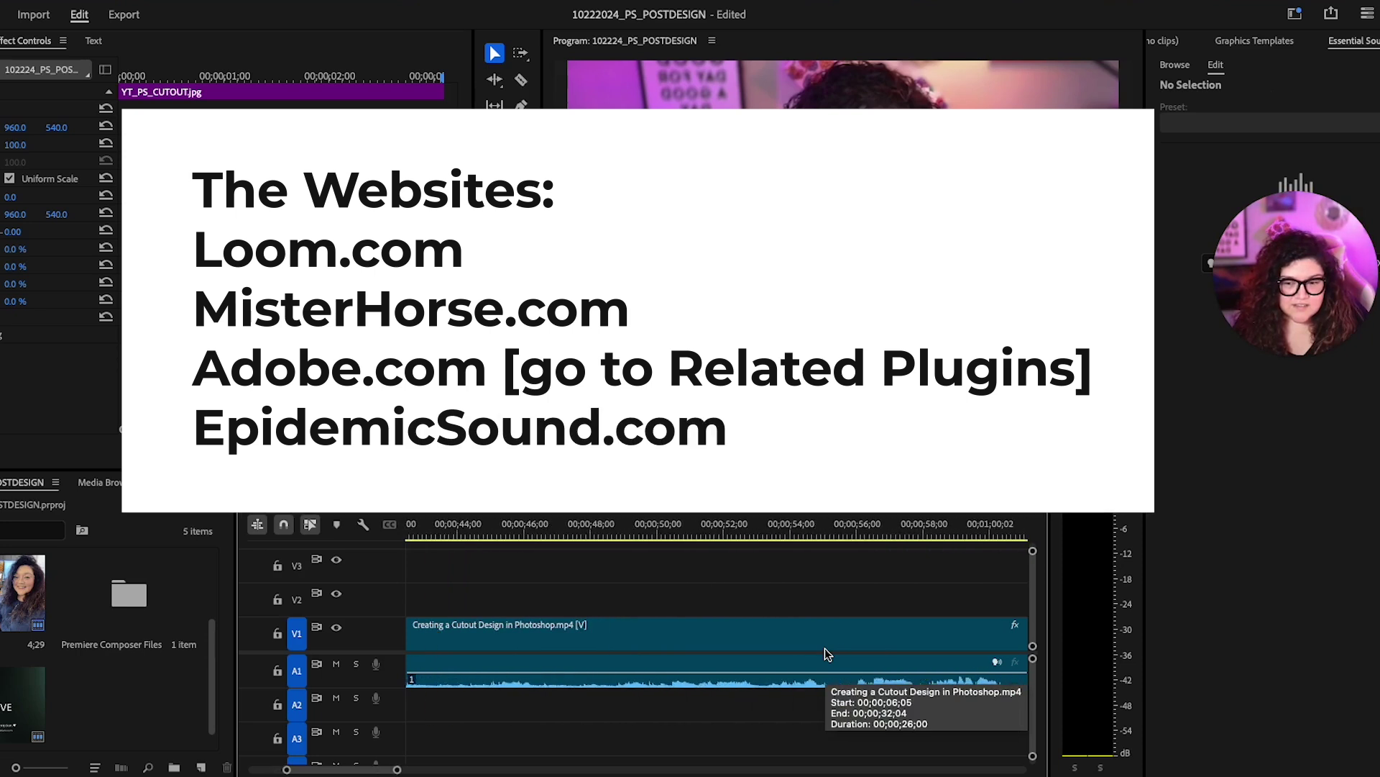
pyautogui.scroll(-15, 834, 653)
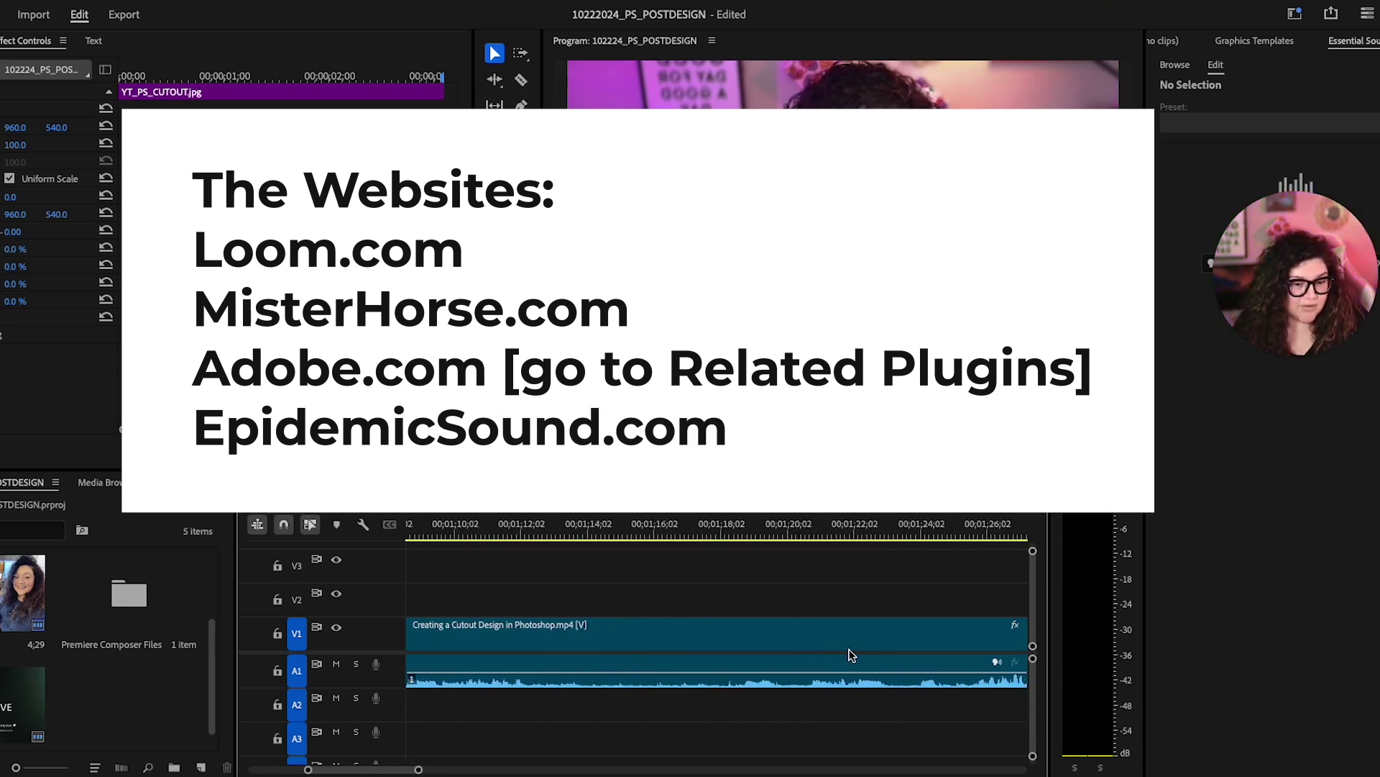
pyautogui.scroll(-5, 851, 653)
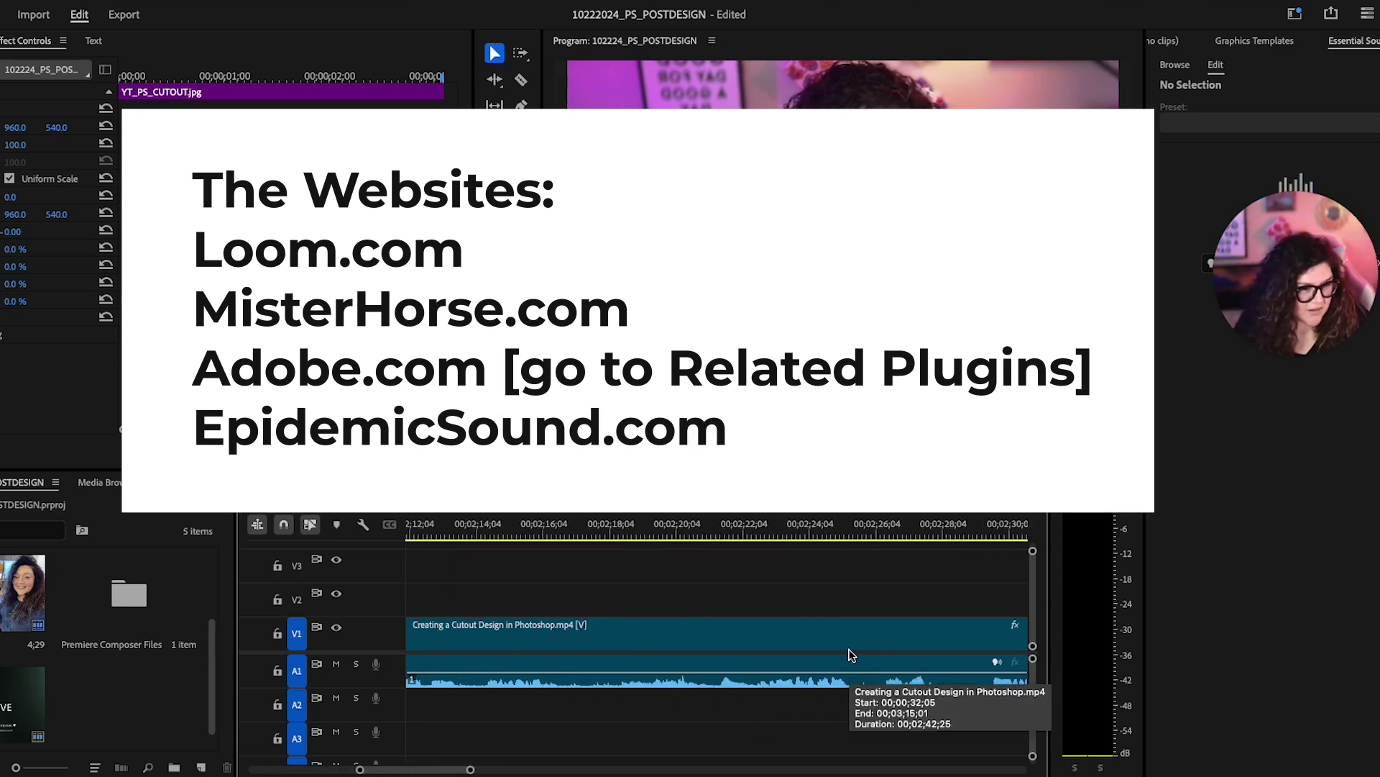
pyautogui.moveTo(1227, 283)
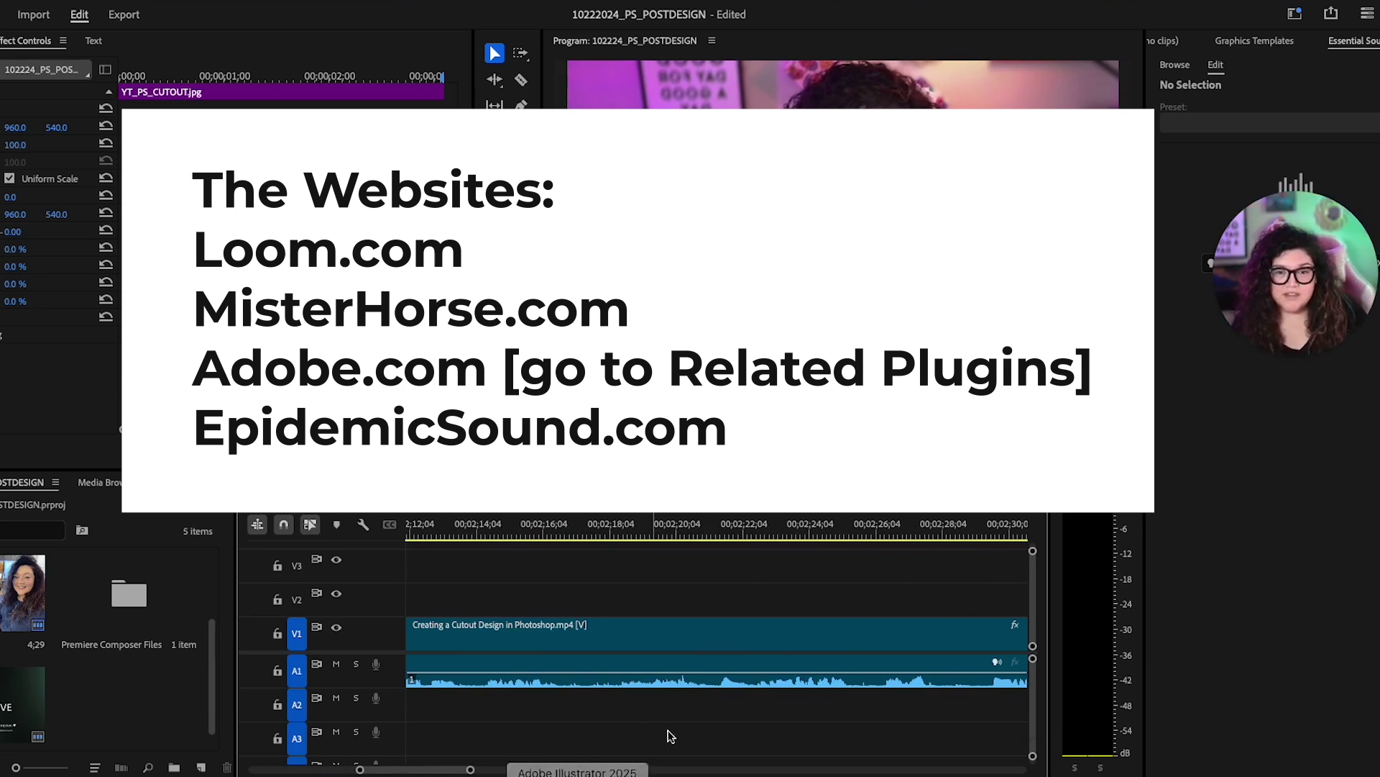
pyautogui.scroll(-14, 748, 666)
pyautogui.scroll(-5, 747, 666)
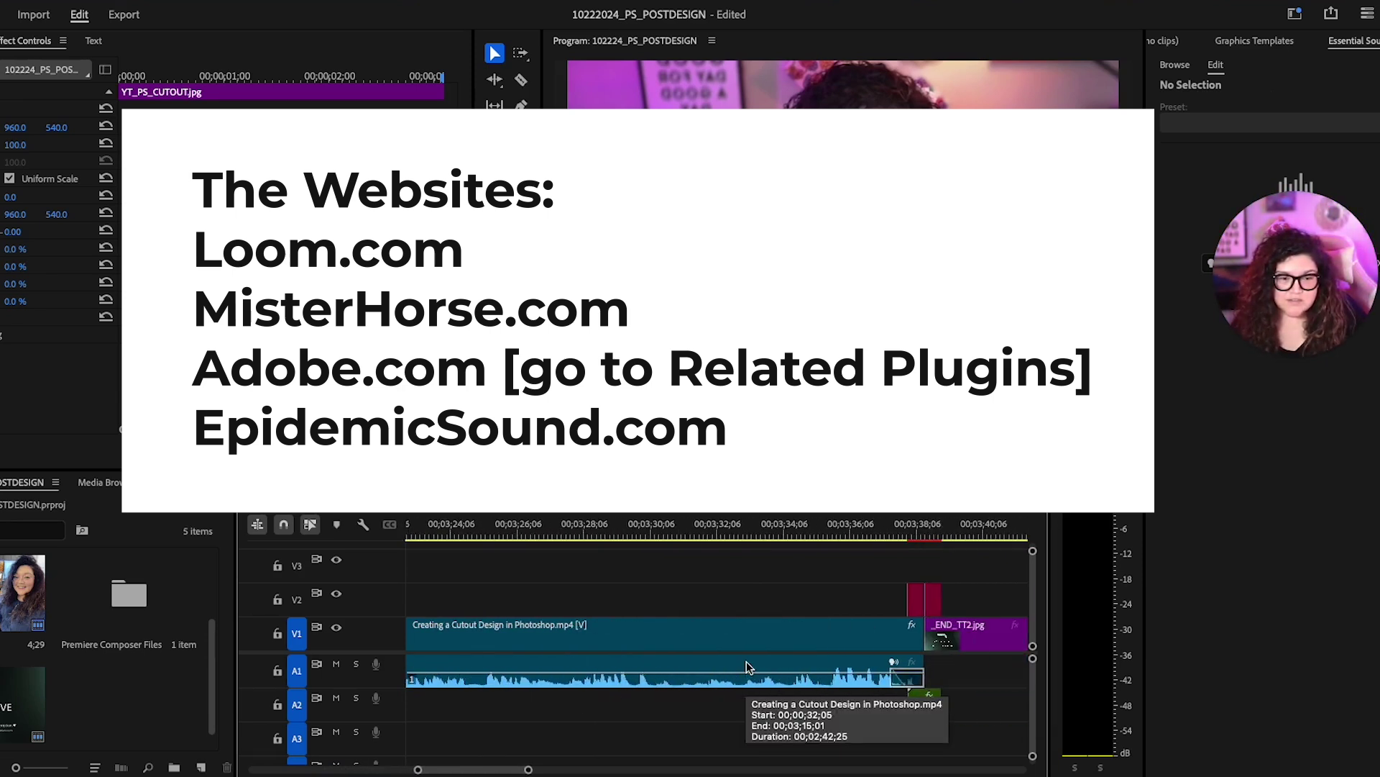
pyautogui.scroll(-3, 748, 666)
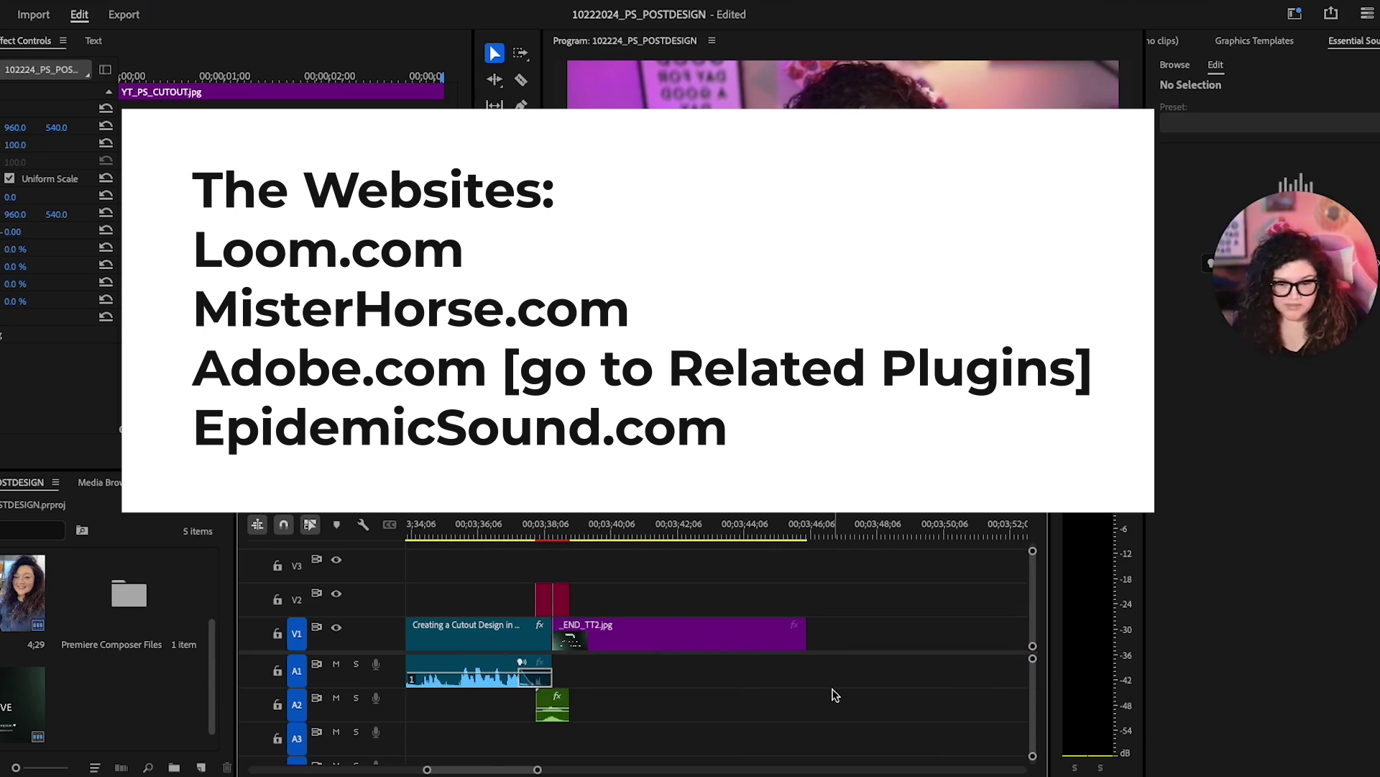
pyautogui.scroll(20, 808, 687)
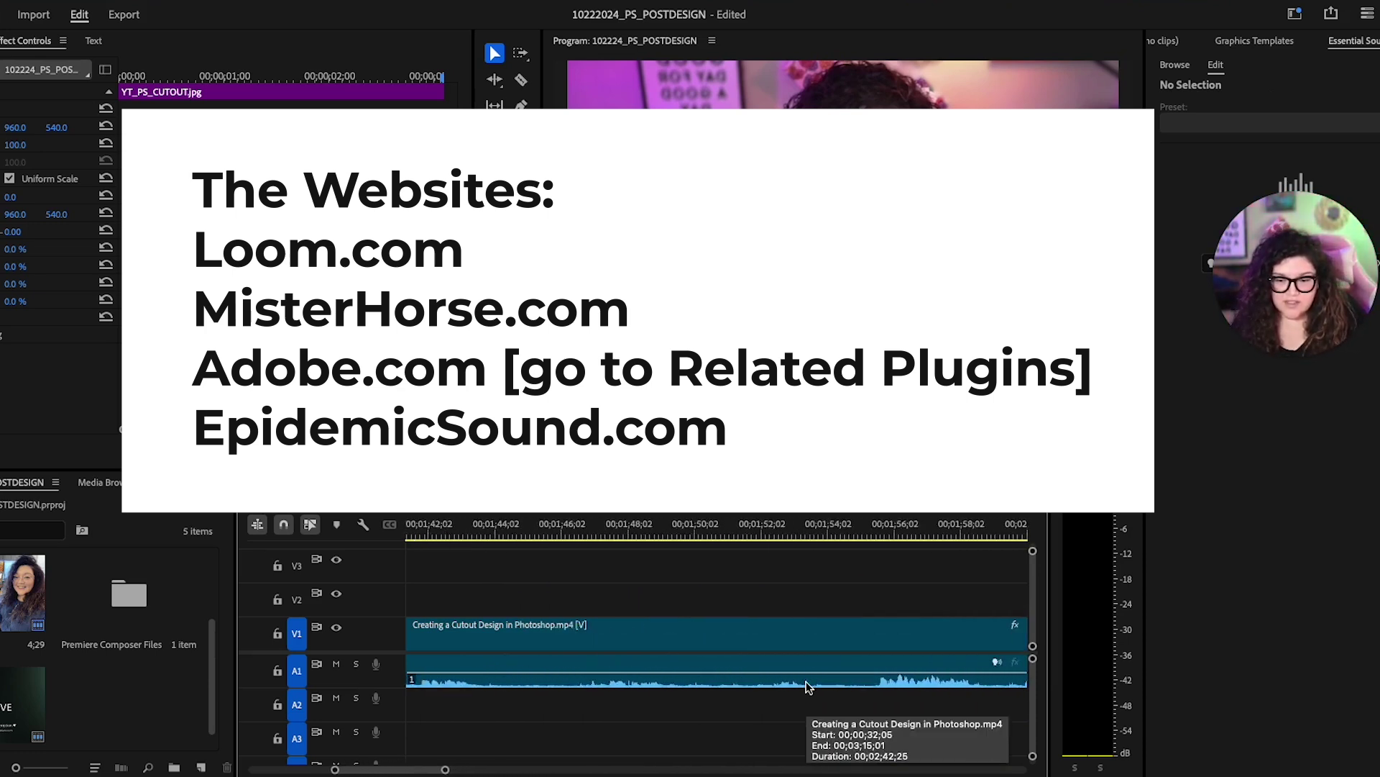
pyautogui.scroll(13, 809, 687)
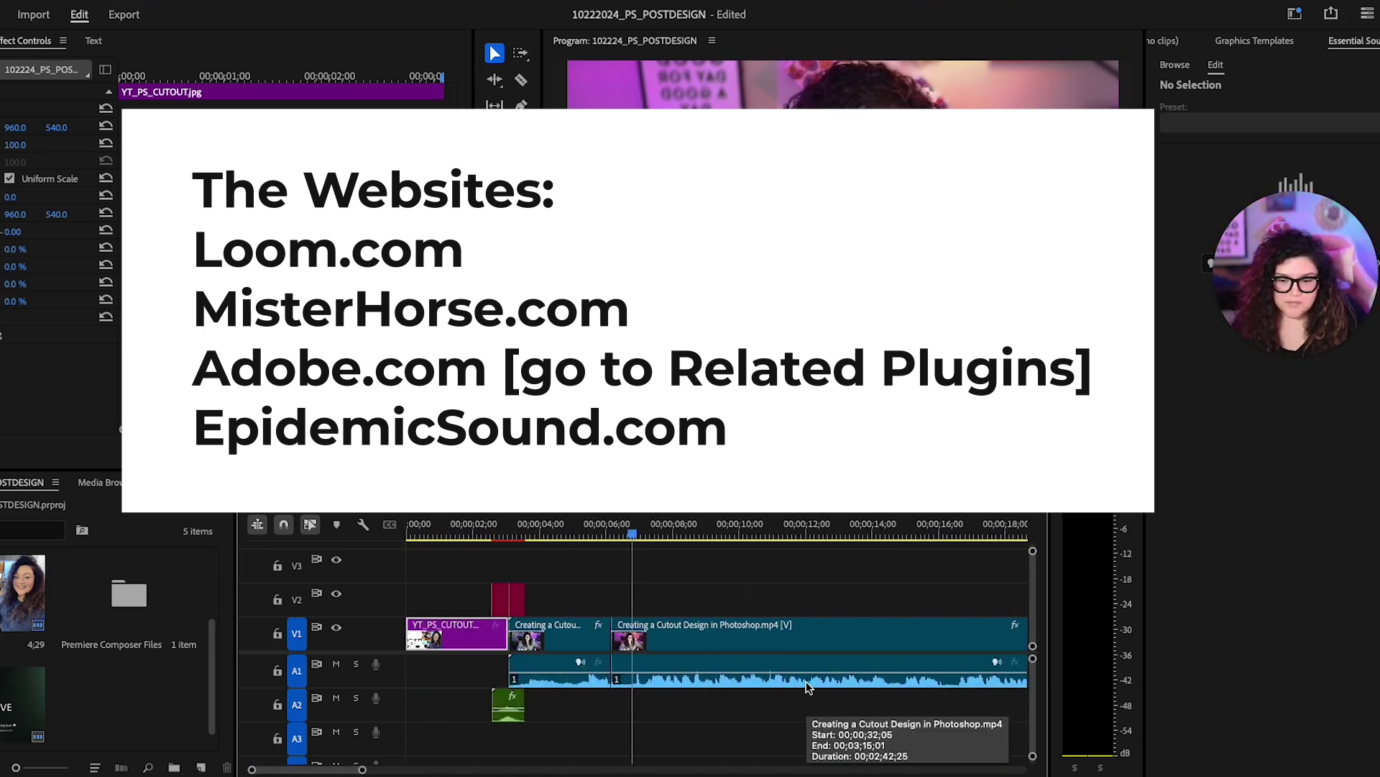
pyautogui.scroll(-12, 838, 707)
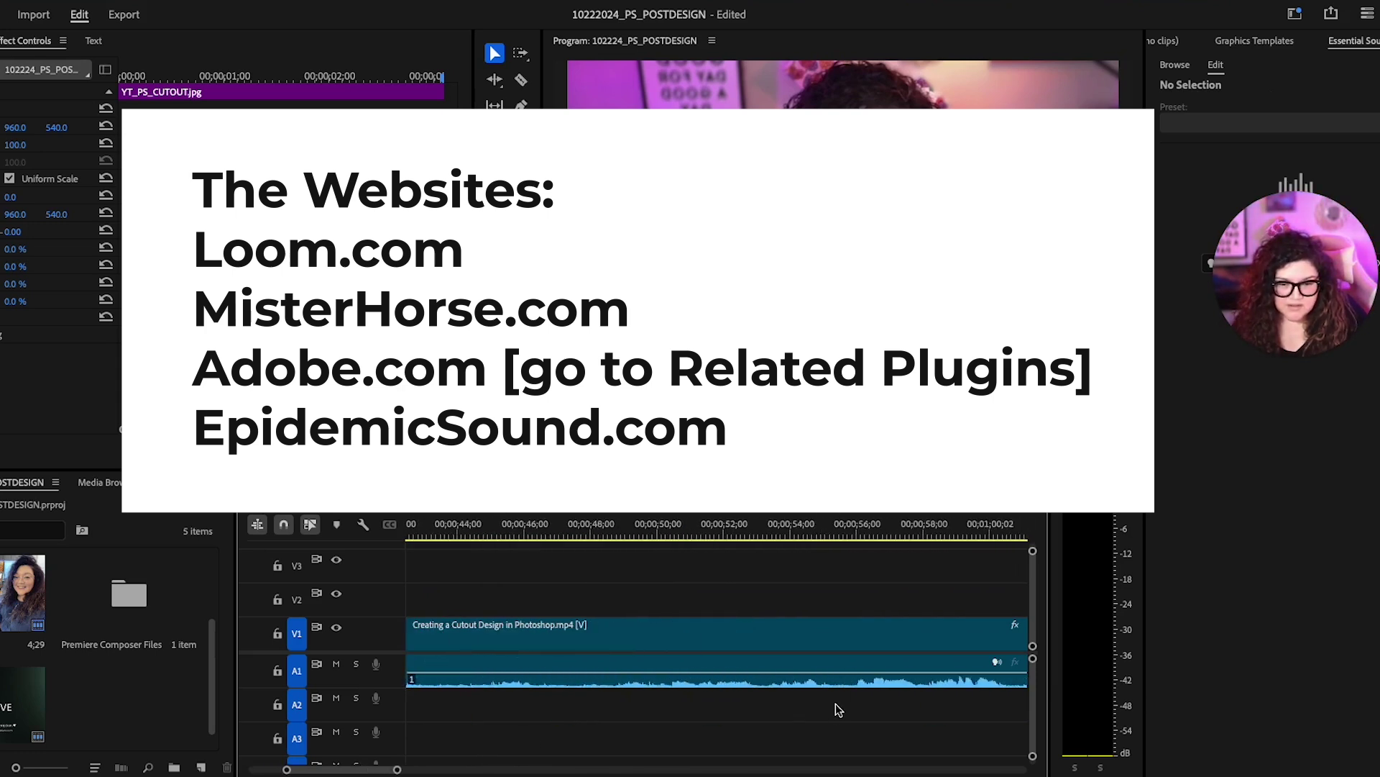